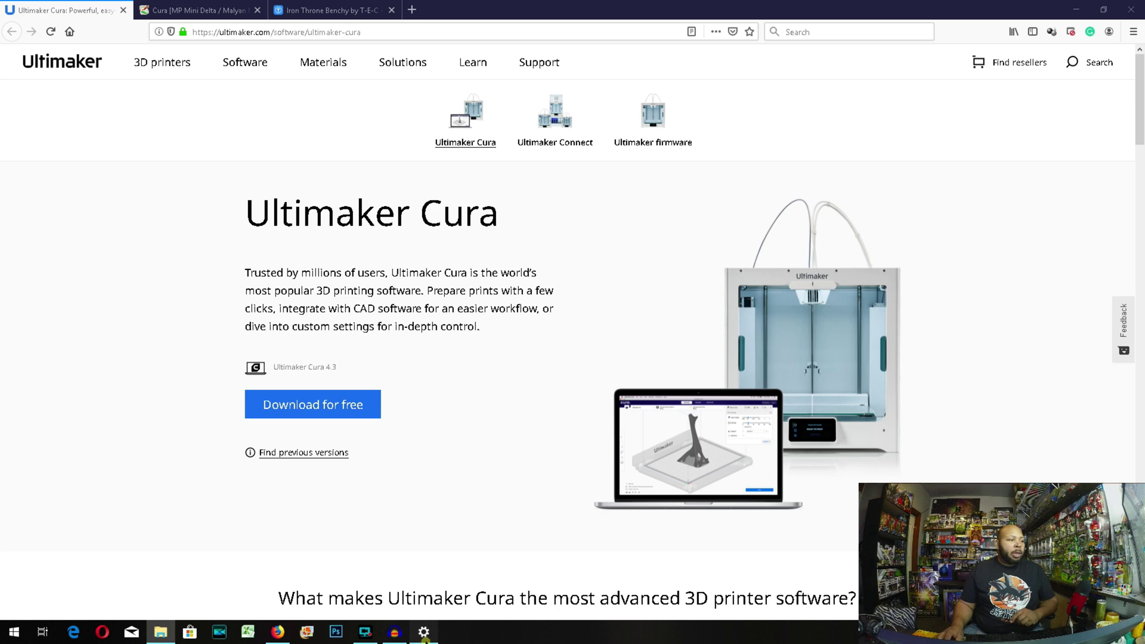
# Look through the list of installed apps, then close Settings
pyautogui.click(423, 632)
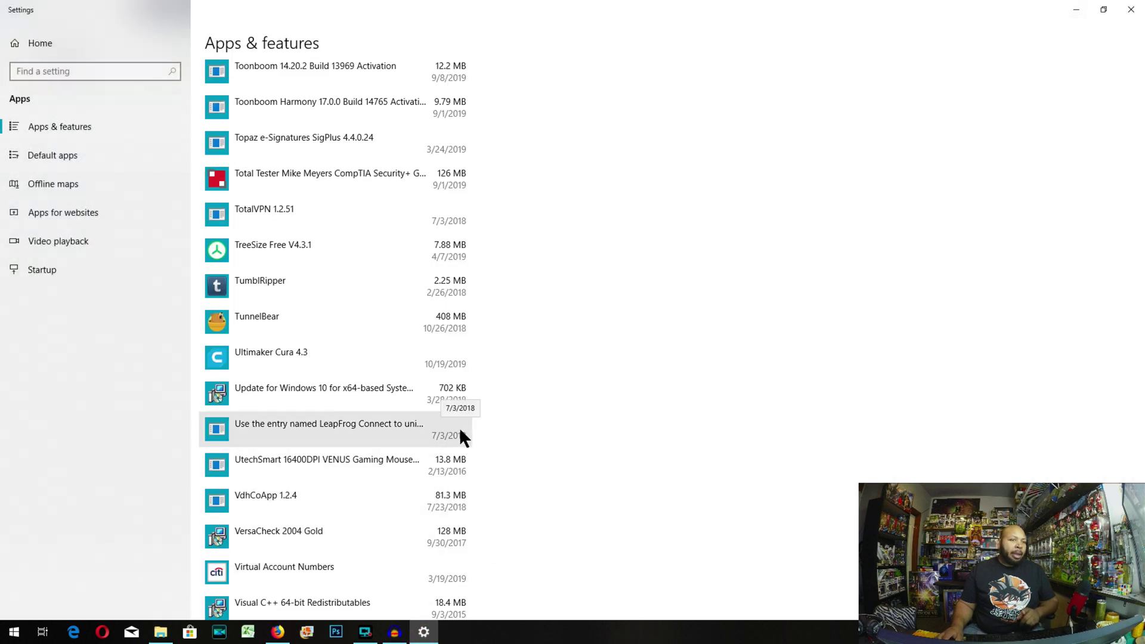
pyautogui.scroll(-10, 456, 428)
pyautogui.scroll(5, 450, 428)
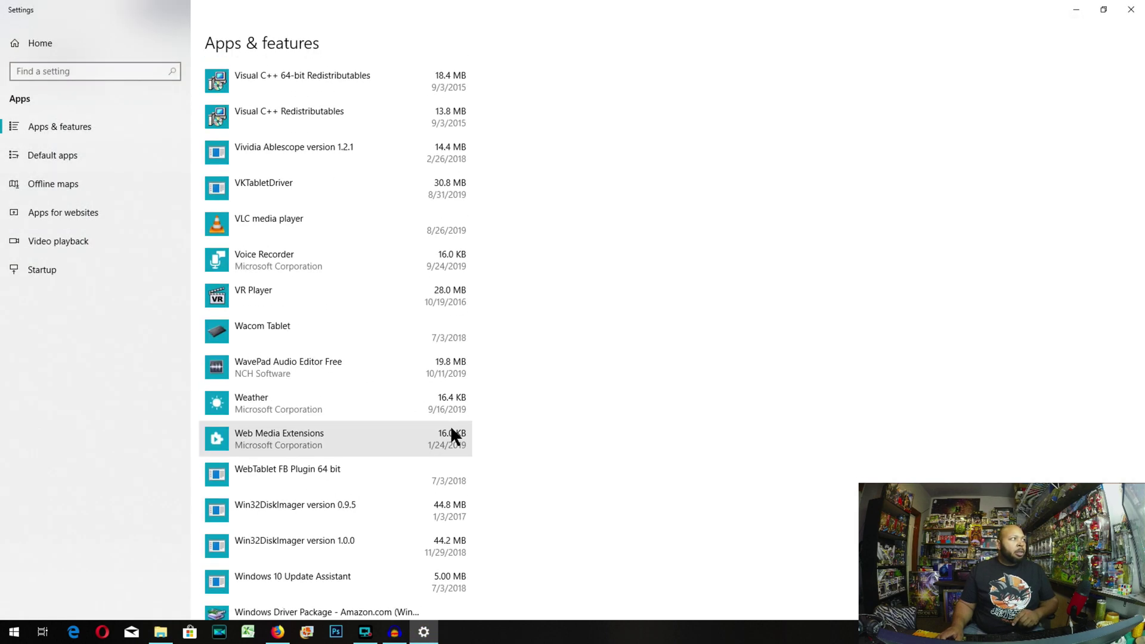
pyautogui.scroll(10, 450, 424)
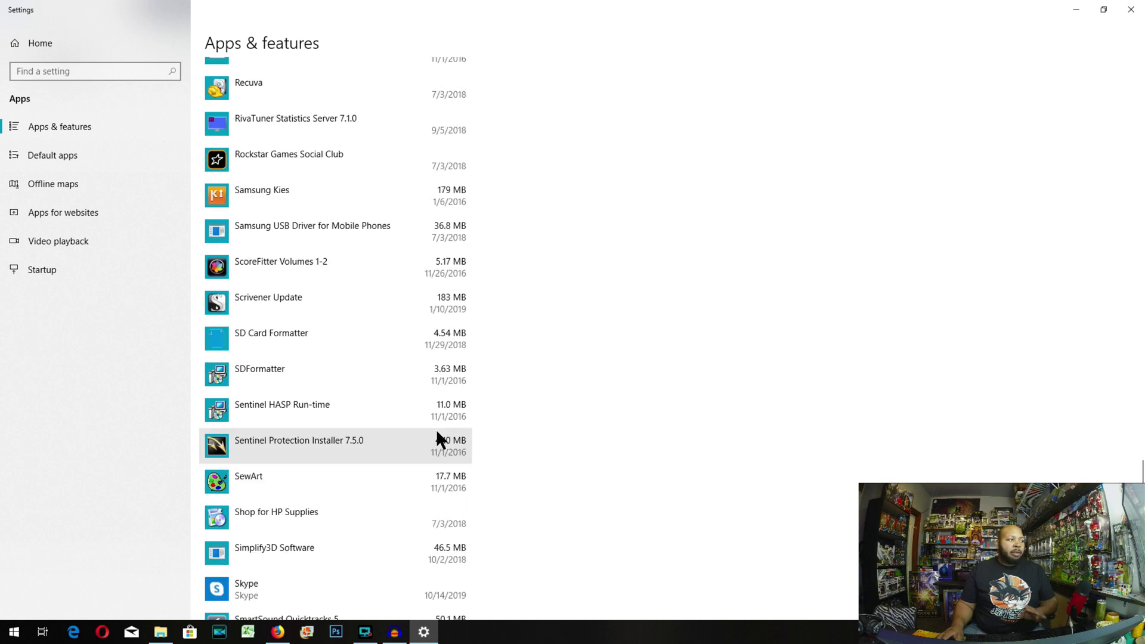
pyautogui.scroll(-8, 443, 430)
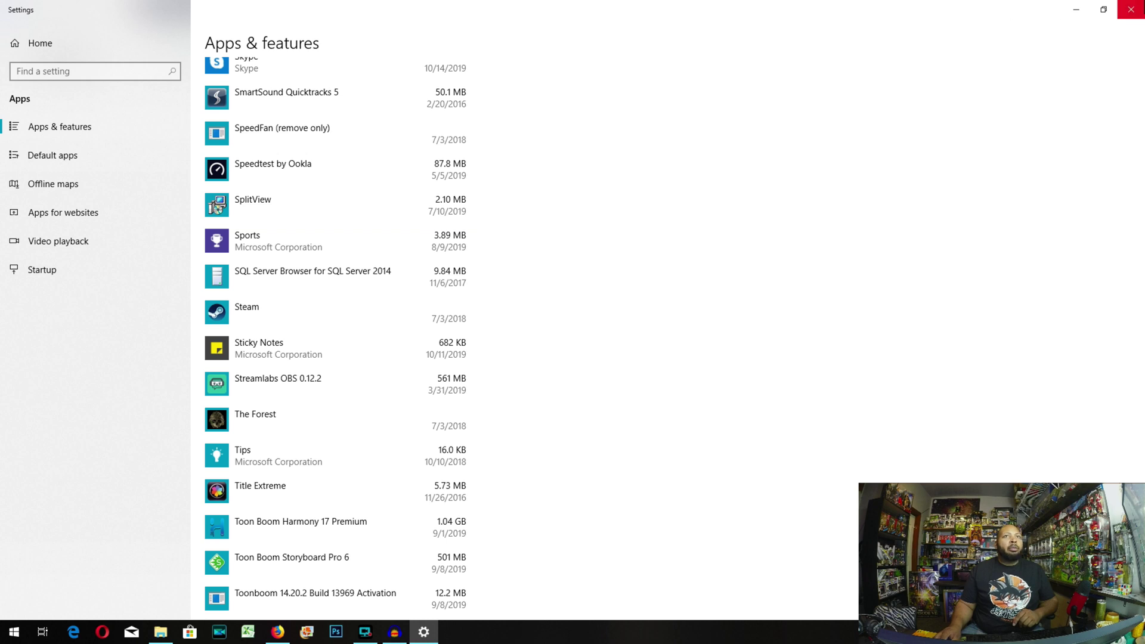
pyautogui.click(1123, 6)
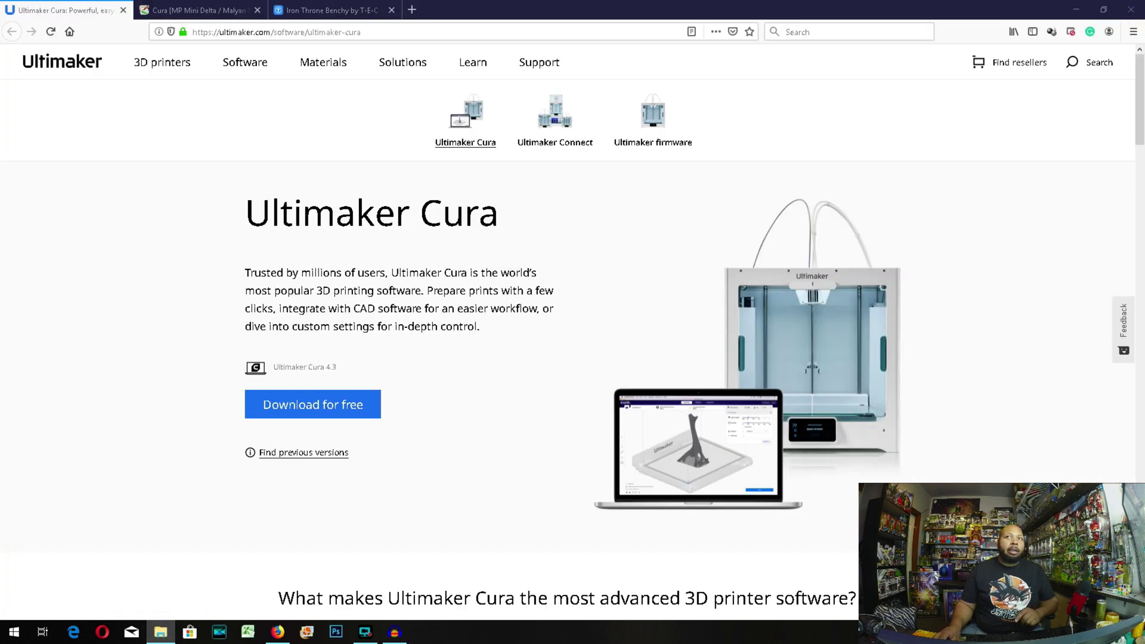
# Go to C:\Users\<user>\AppData\Roaming in File Explorer, with hidden items shown
pyautogui.press('super+e')
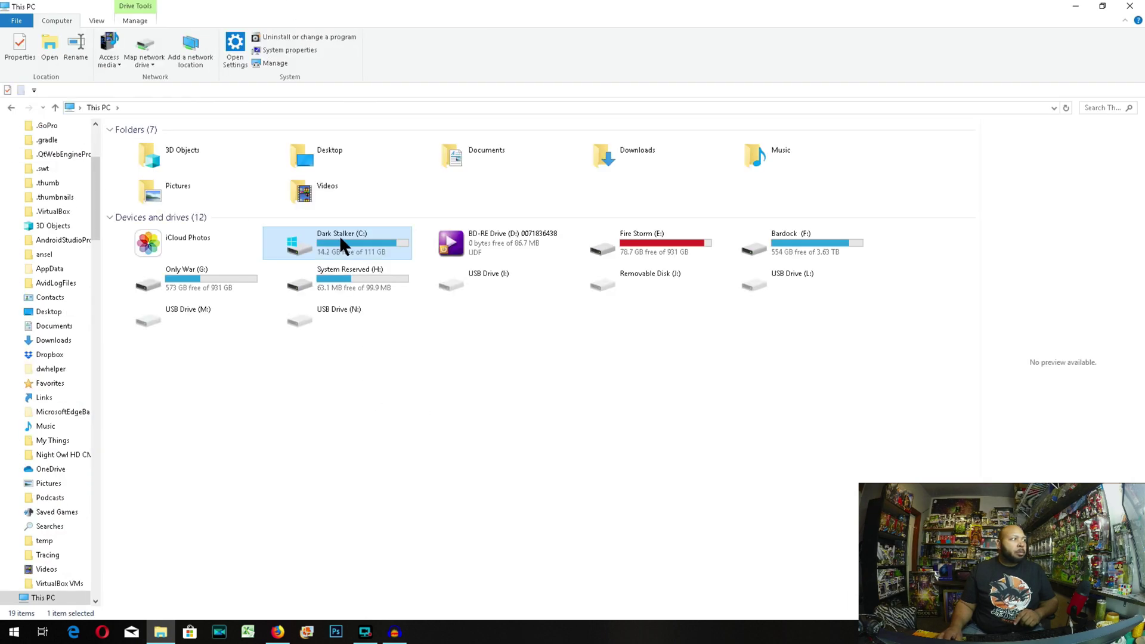
pyautogui.doubleClick(345, 238)
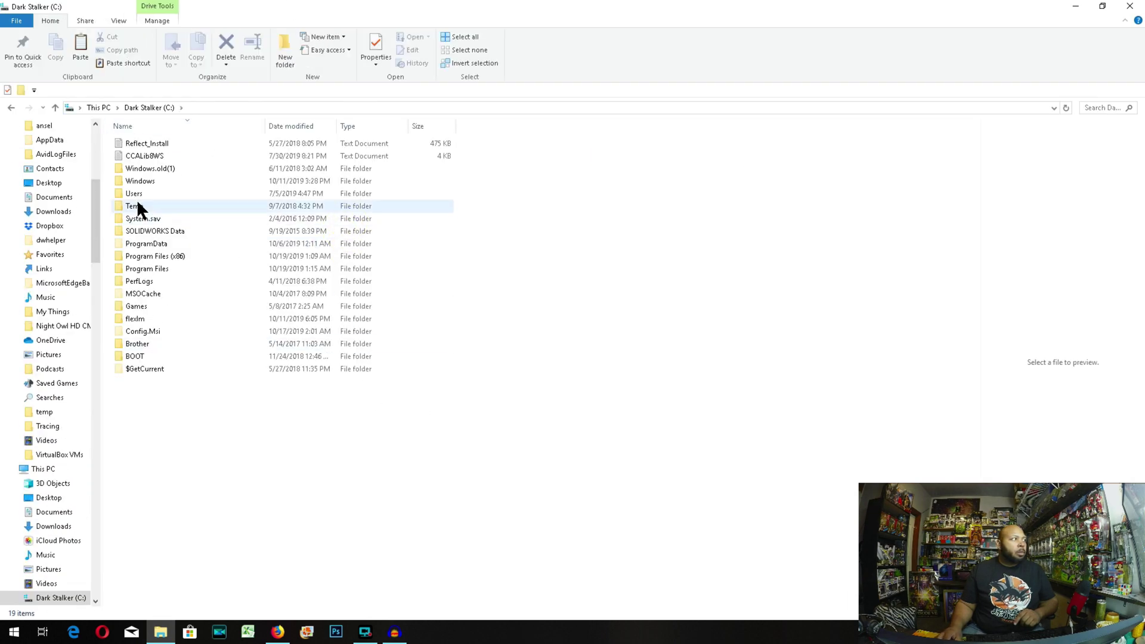
pyautogui.click(117, 20)
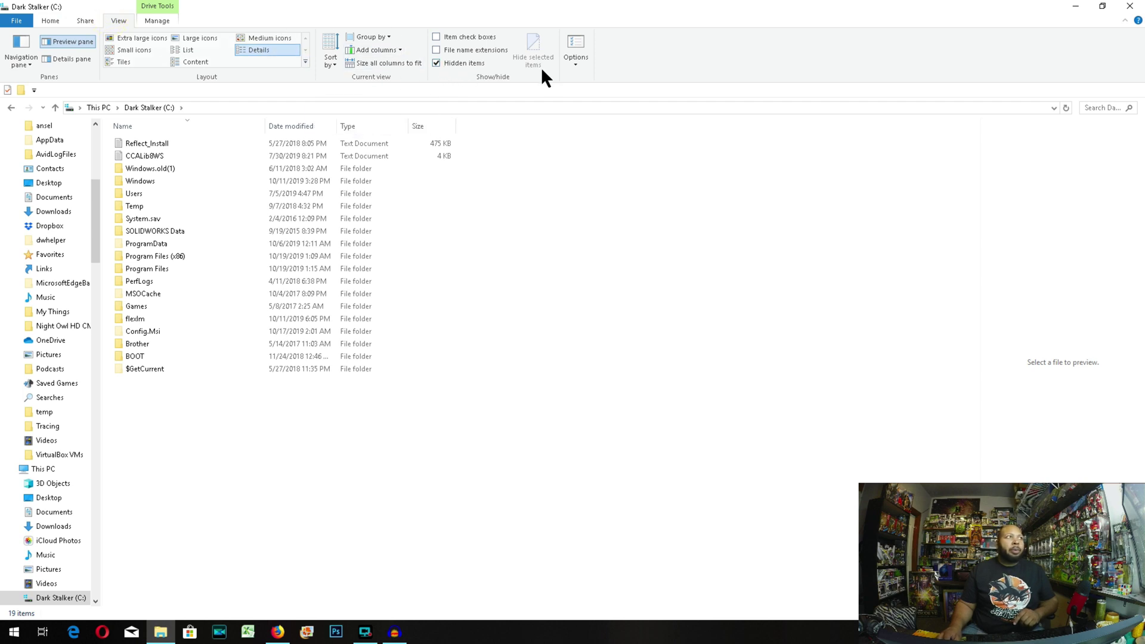
pyautogui.doubleClick(138, 192)
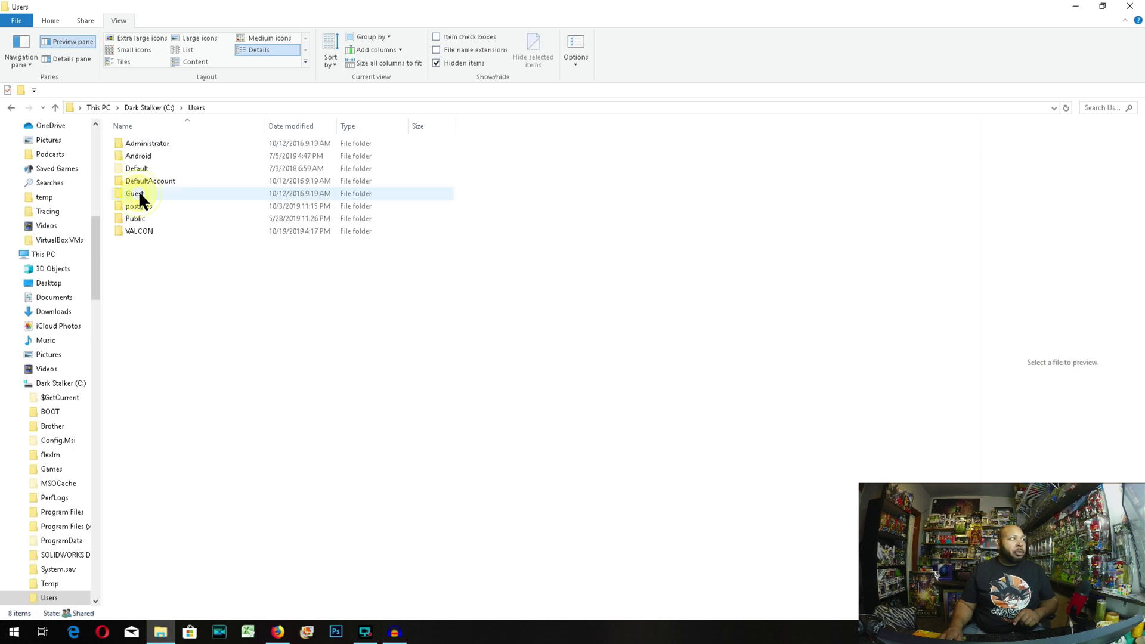
pyautogui.doubleClick(132, 232)
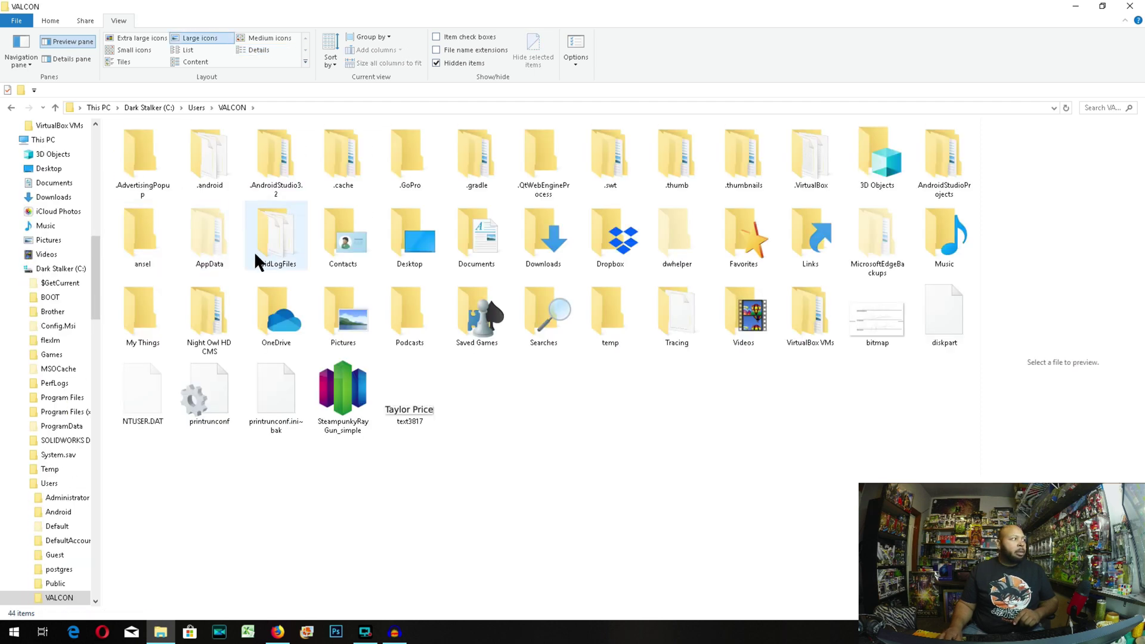
pyautogui.doubleClick(212, 235)
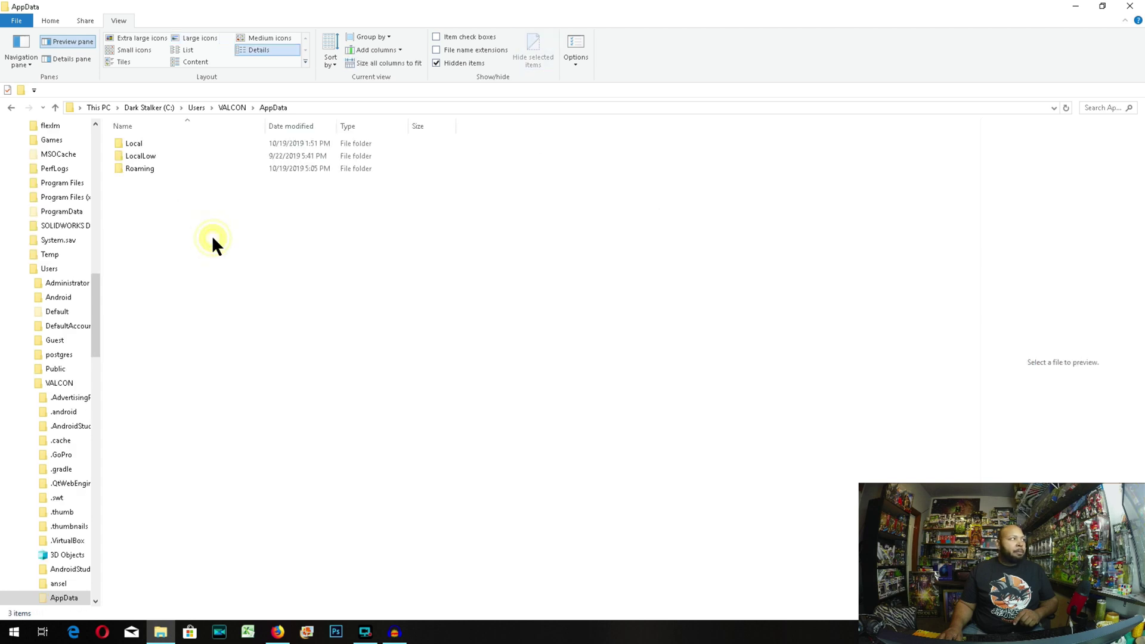
pyautogui.click(150, 168)
pyautogui.doubleClick(149, 169)
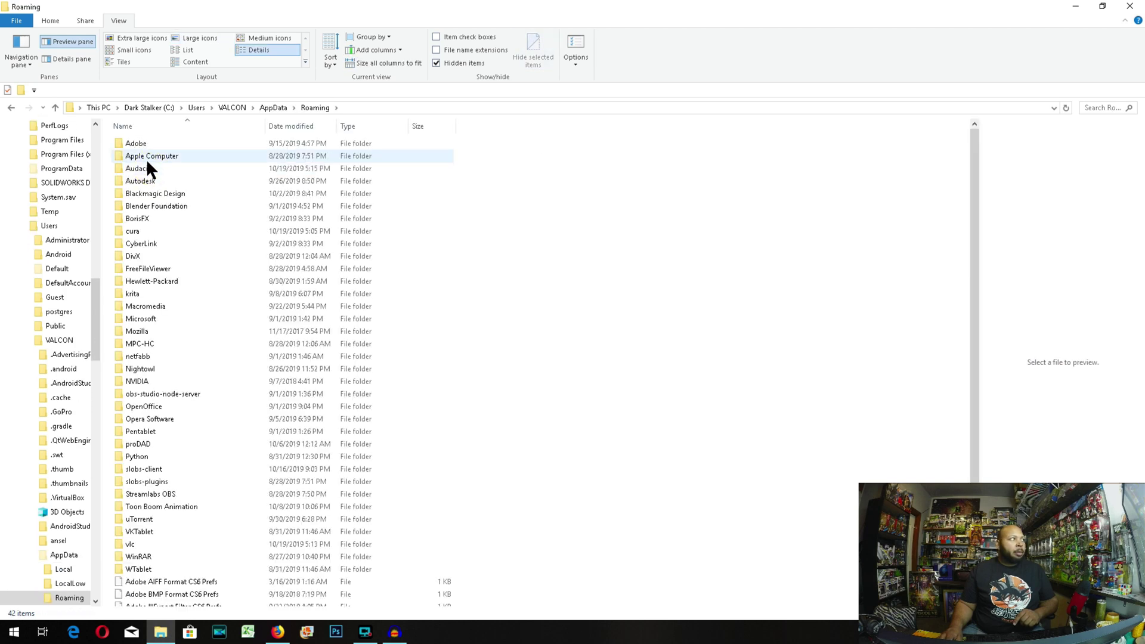
# Delete the cura folder from Roaming and close File Explorer
pyautogui.click(142, 234)
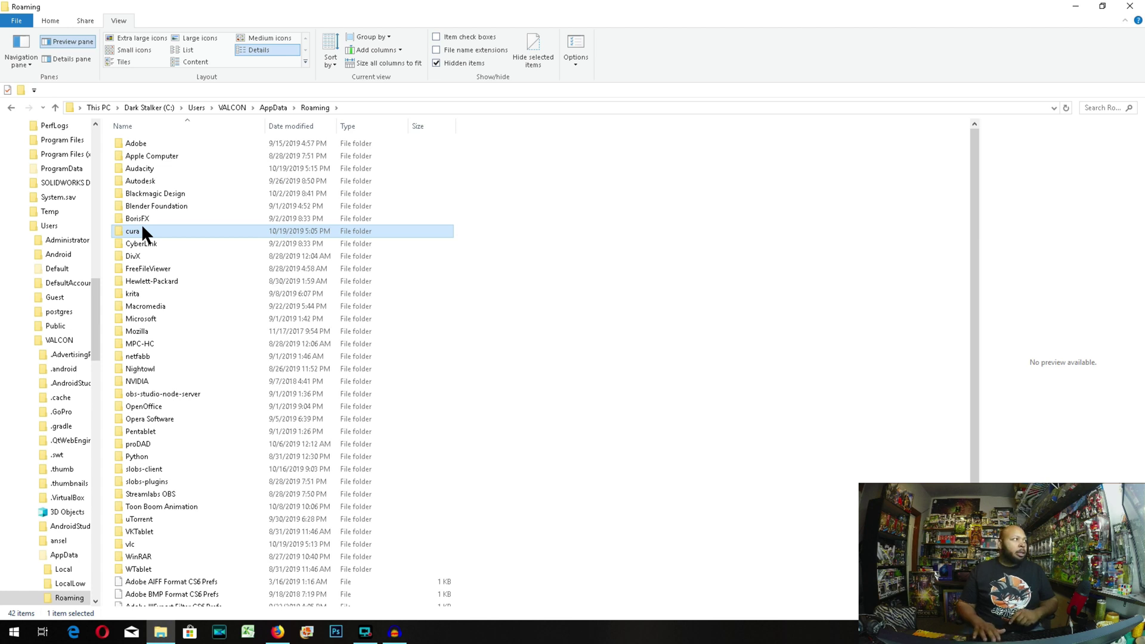
pyautogui.press('Delete')
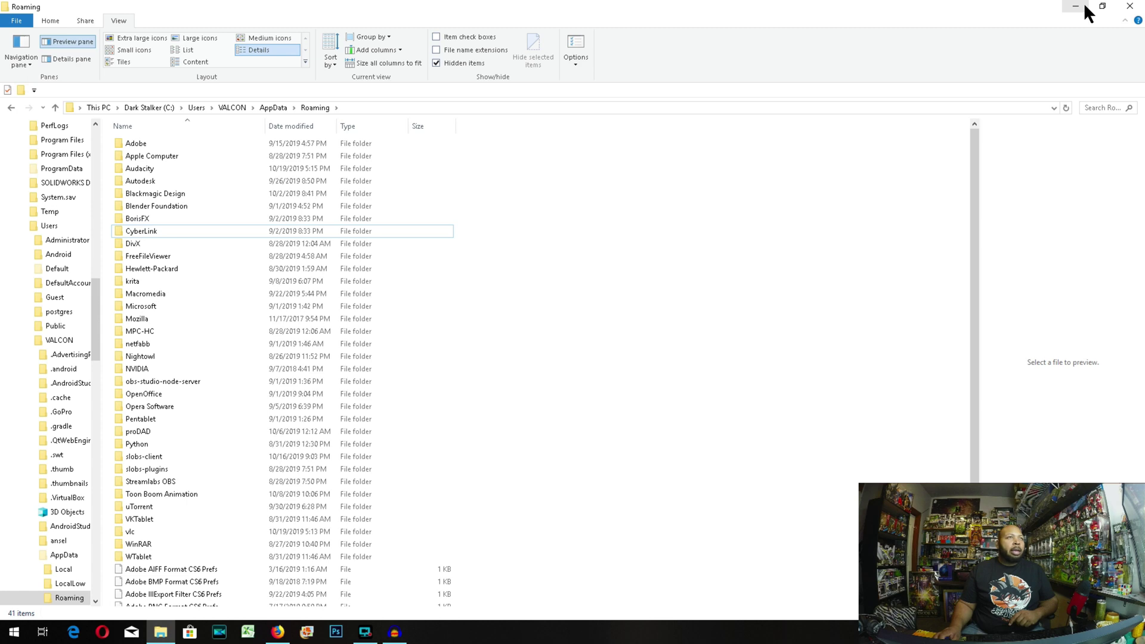
pyautogui.click(1131, 4)
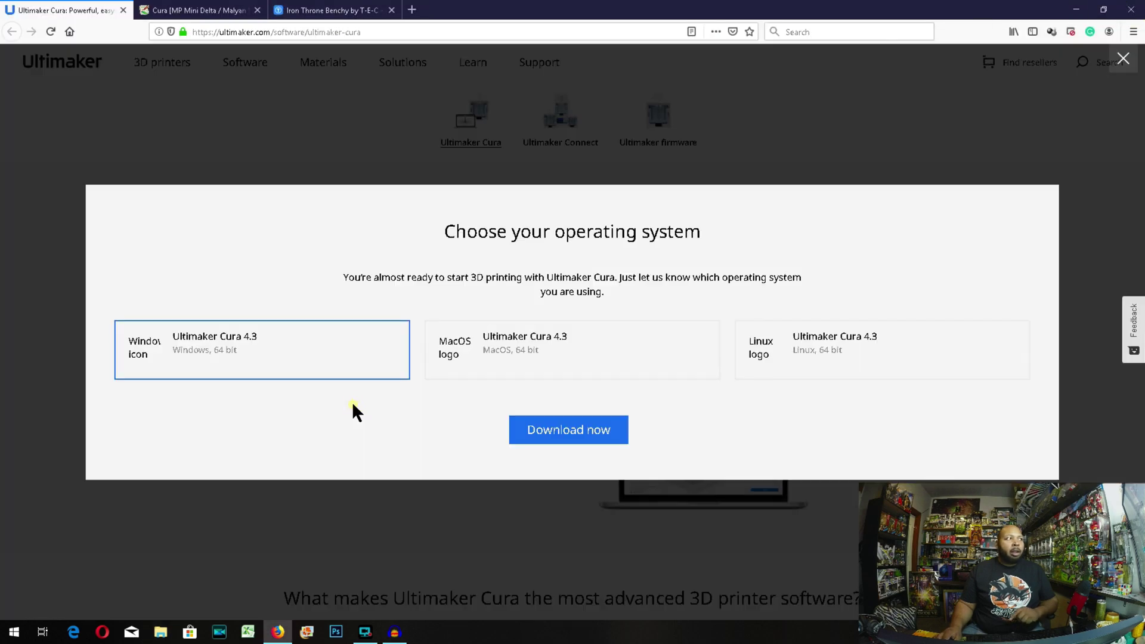
# Download Ultimaker Cura 4.3 for Windows and close its tab
pyautogui.click(352, 408)
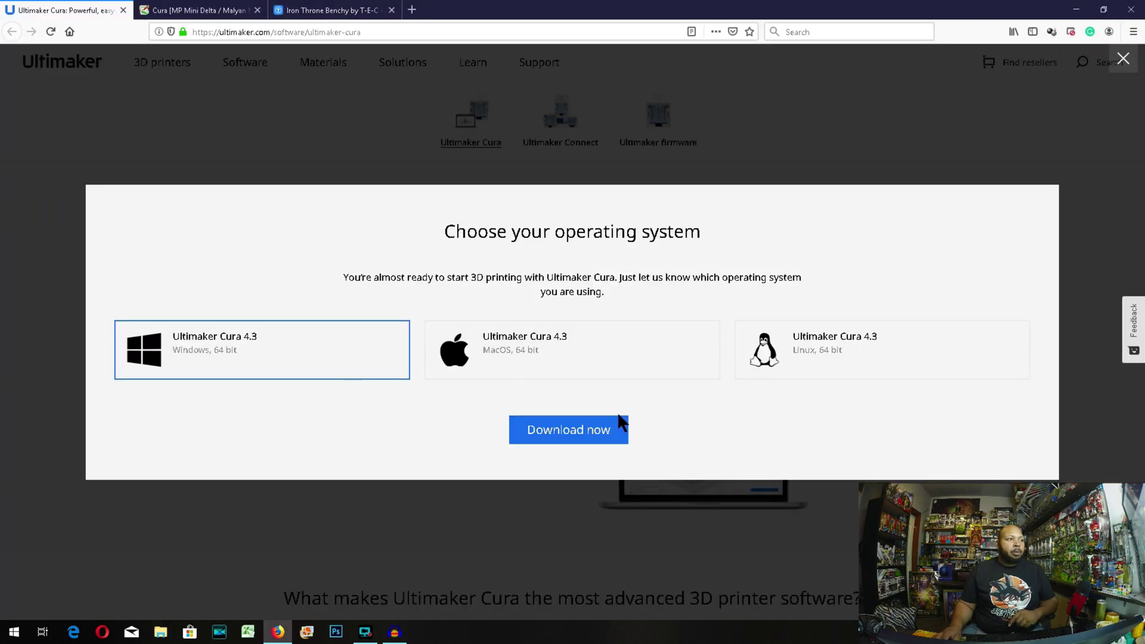
pyautogui.click(597, 427)
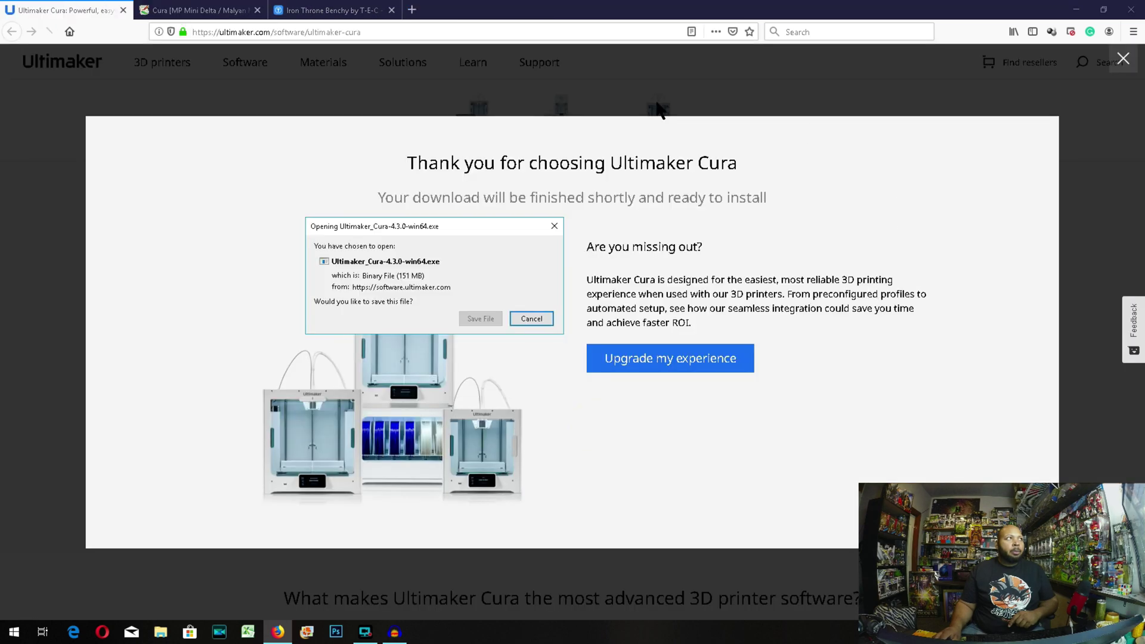
pyautogui.click(554, 226)
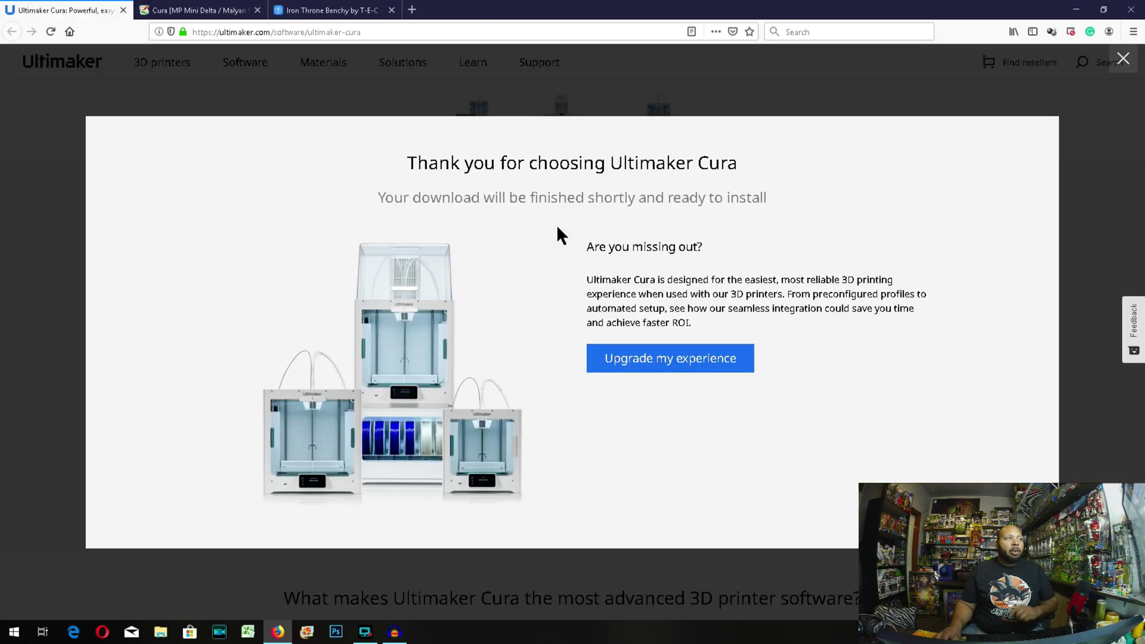
pyautogui.click(124, 10)
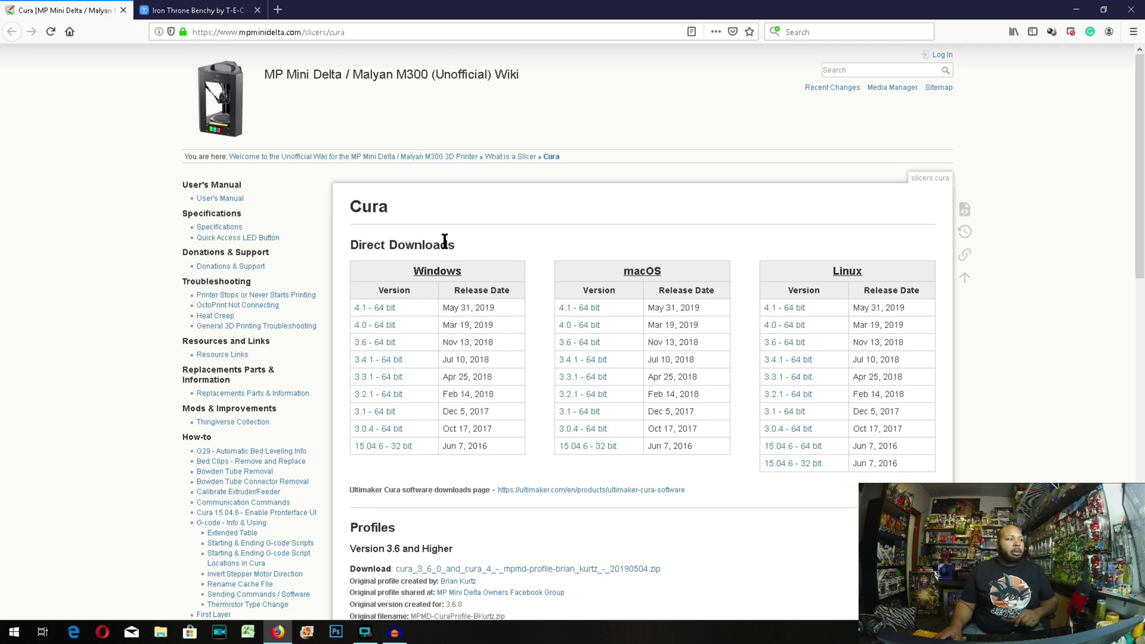
# Download the Monoprice Mini Delta Cura profile zip and close the wiki tab
pyautogui.scroll(-3, 517, 537)
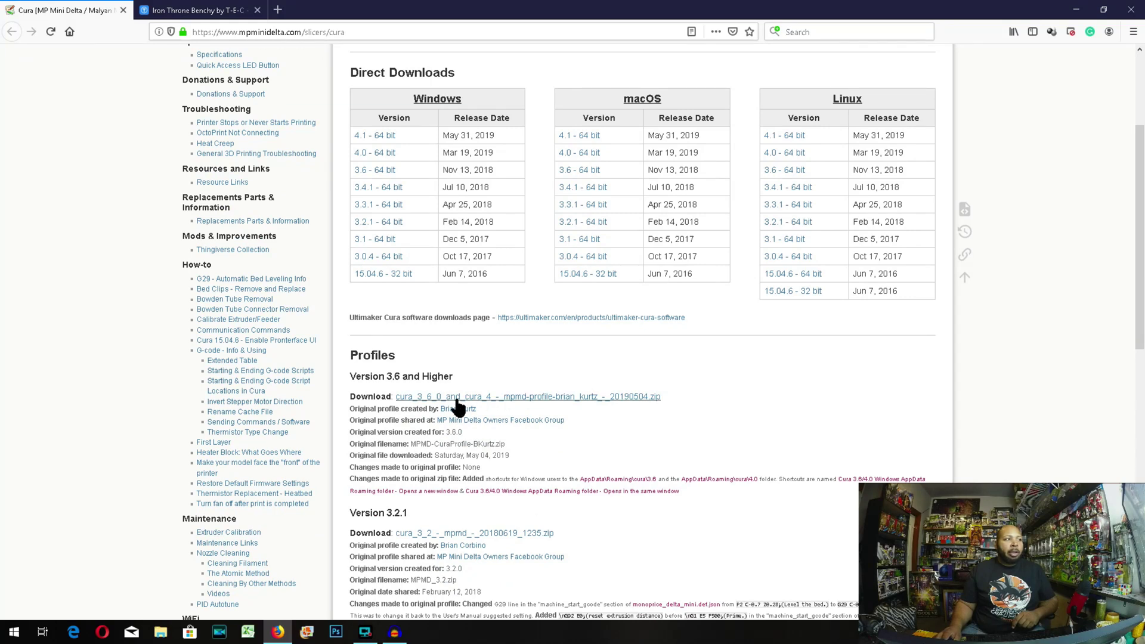
pyautogui.click(548, 398)
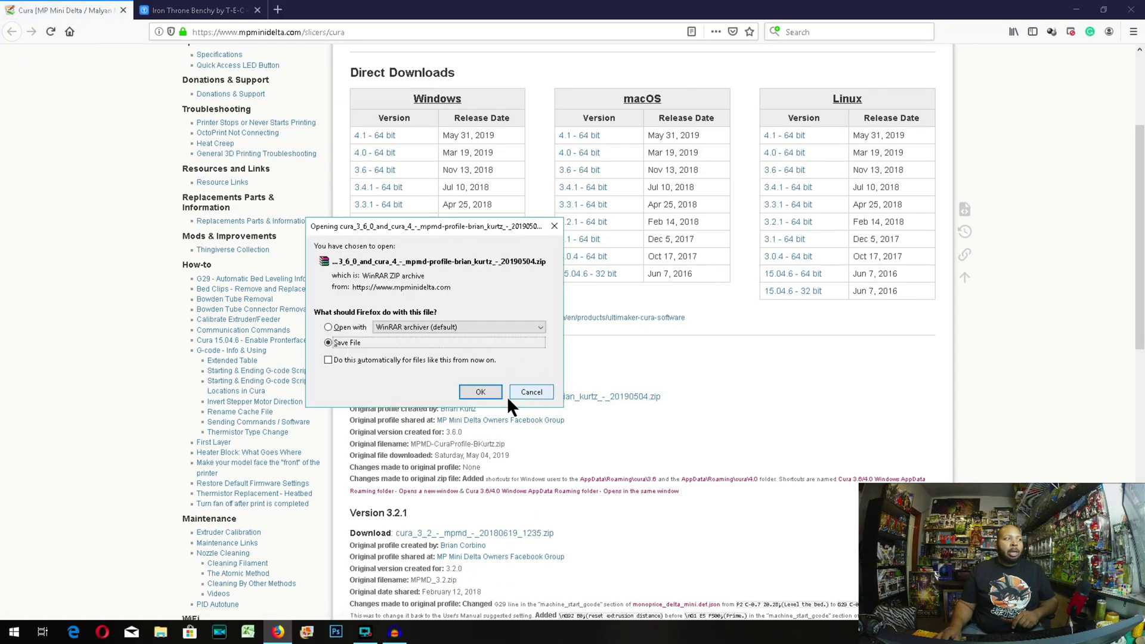
pyautogui.click(498, 394)
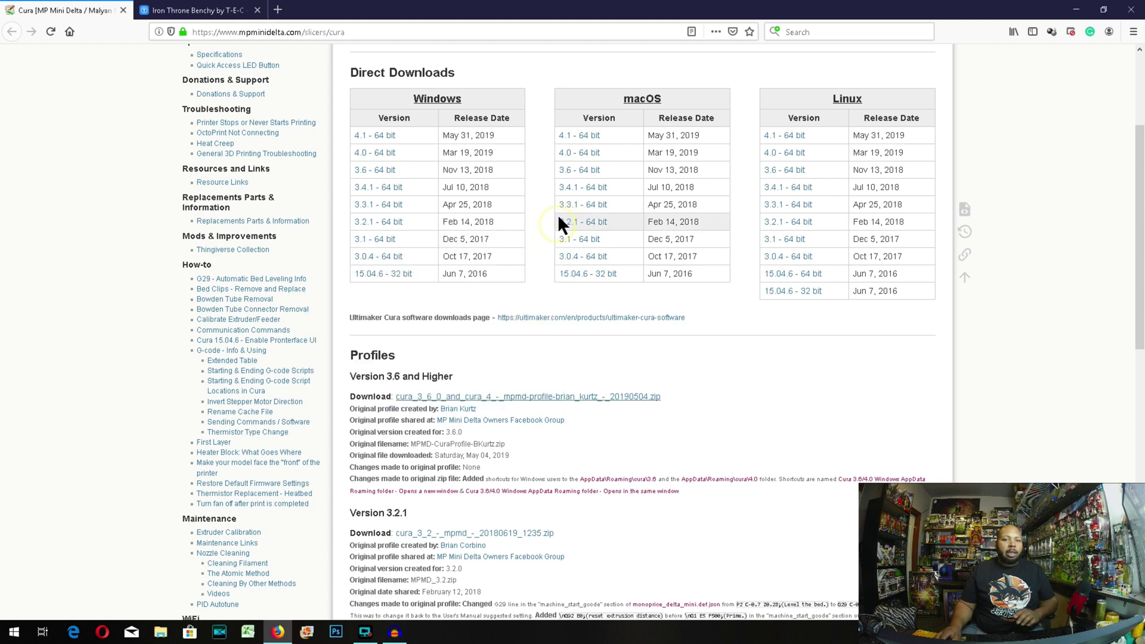
pyautogui.click(122, 11)
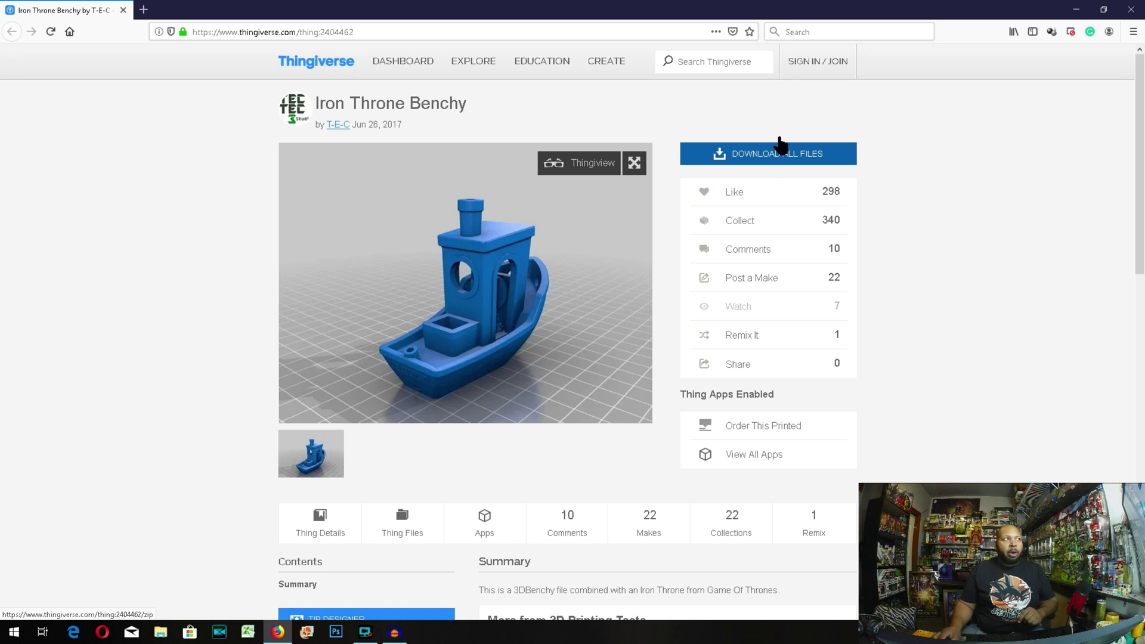
# Download all the Iron Throne Benchy files, then close Firefox
pyautogui.click(790, 156)
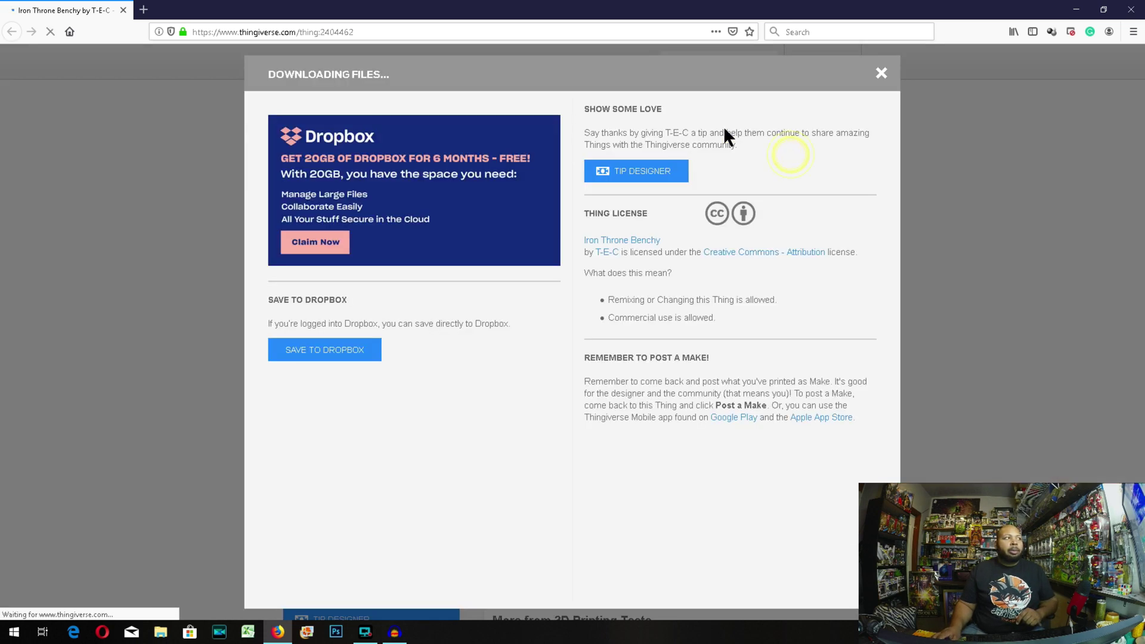
pyautogui.click(559, 227)
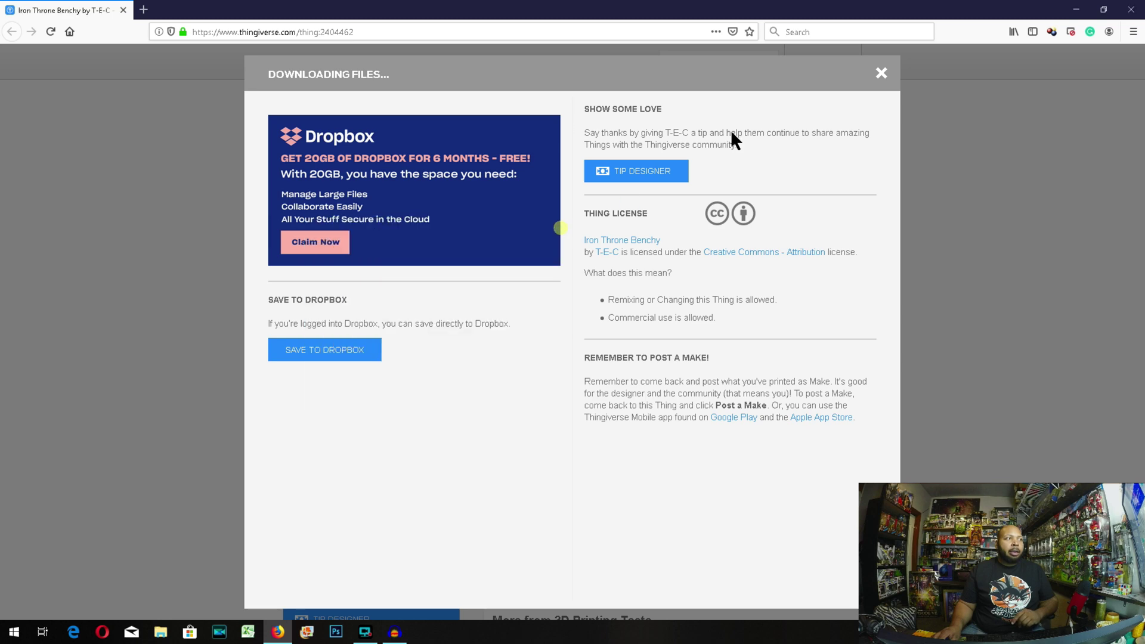
pyautogui.click(1130, 10)
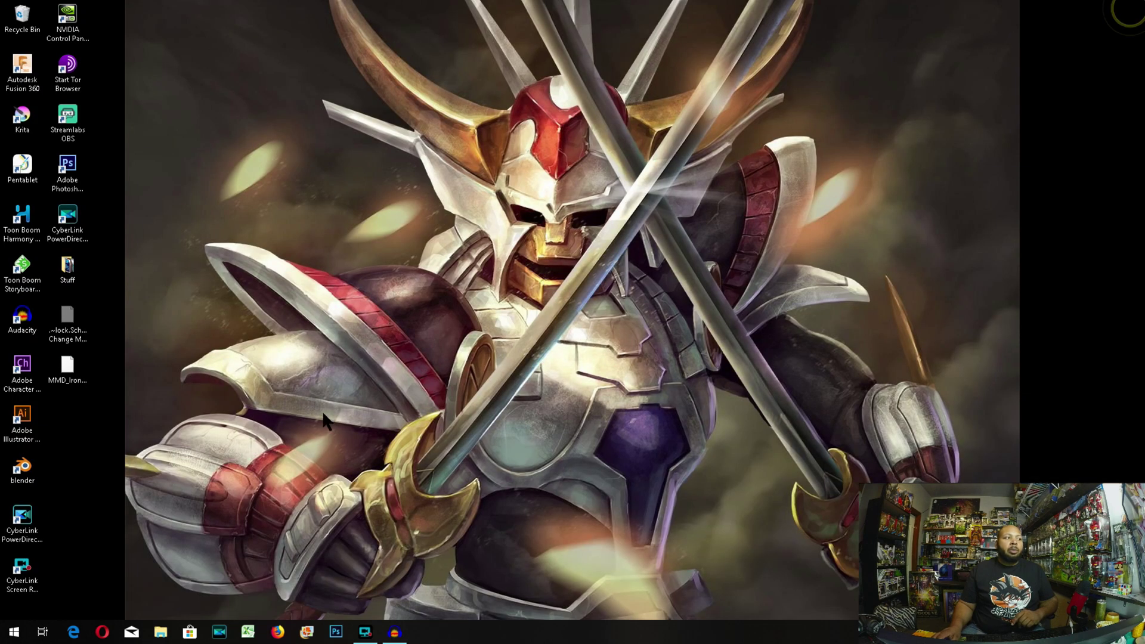
# Run the Ultimaker_Cura-4.3.0-win64 installer from F:\Downloads
pyautogui.click(160, 632)
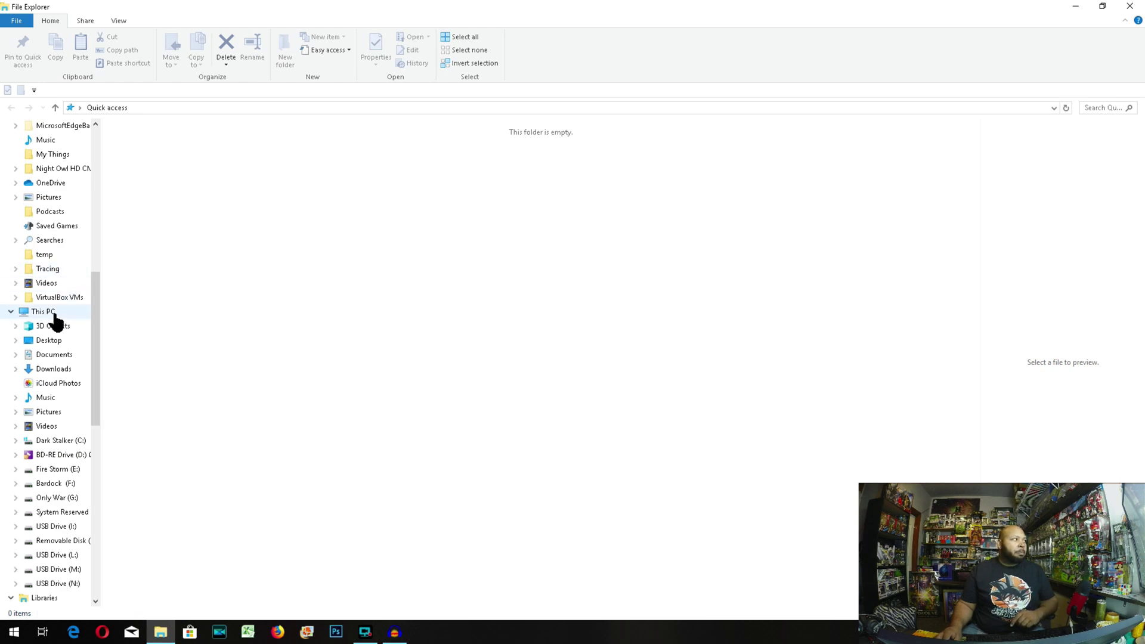
pyautogui.click(54, 369)
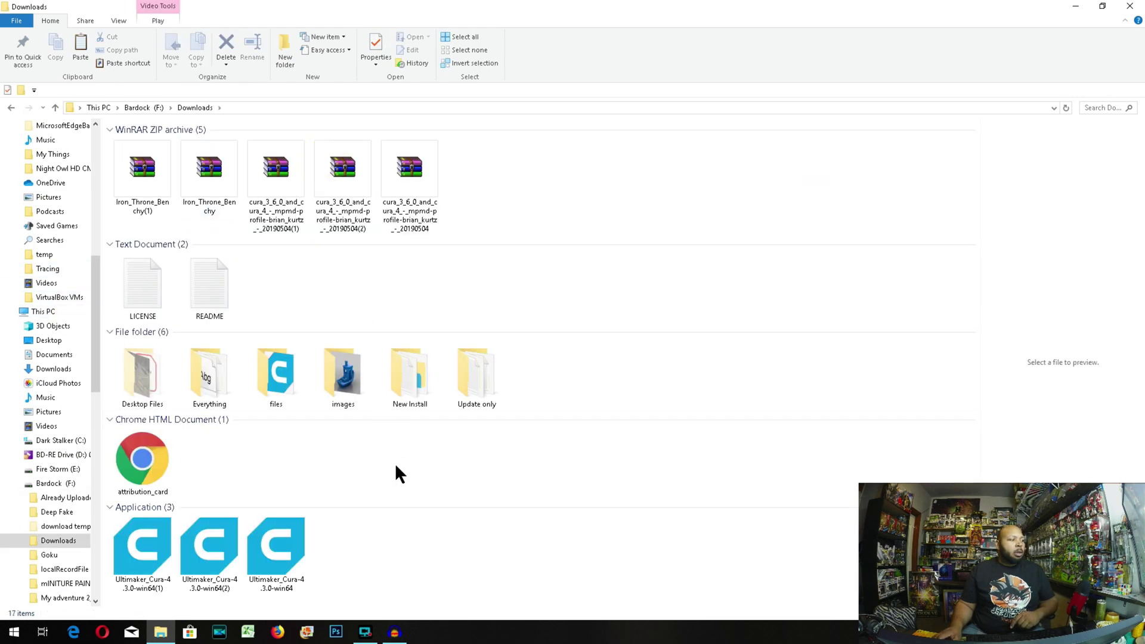
pyautogui.doubleClick(294, 545)
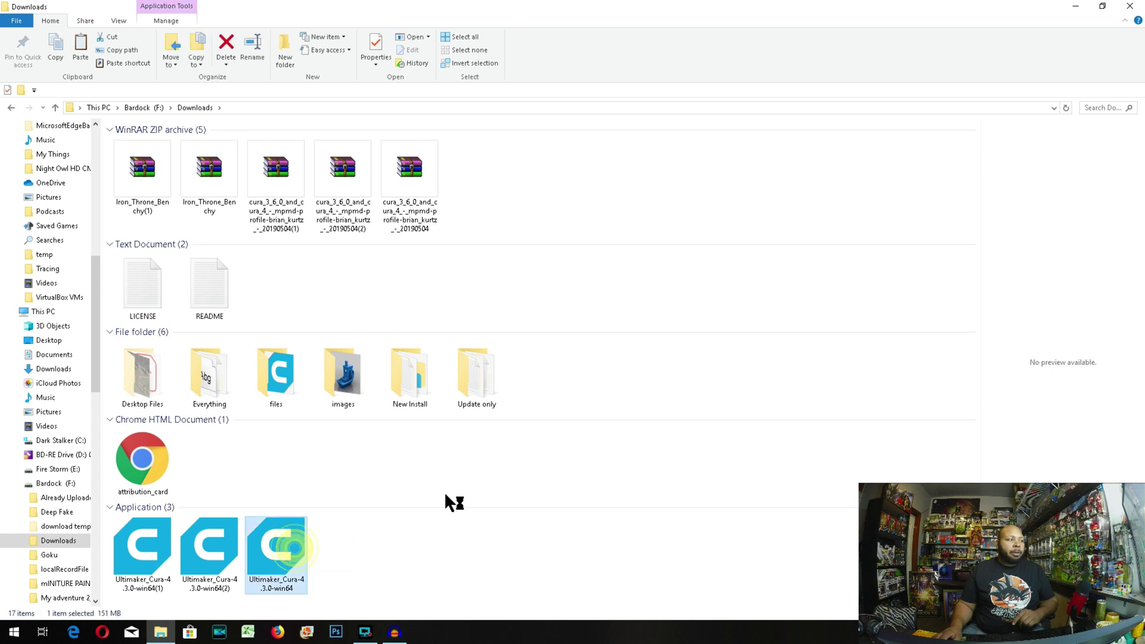
pyautogui.click(607, 334)
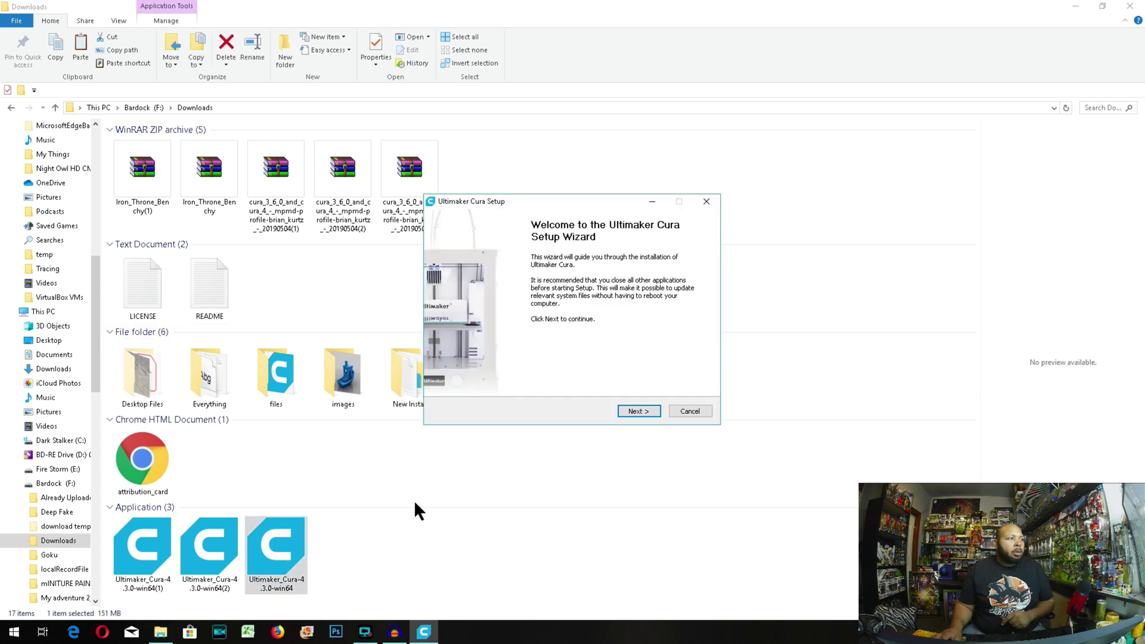
# Install Cura with the default location, Start Menu folder and components, then launch it
pyautogui.click(646, 408)
pyautogui.click(647, 408)
pyautogui.click(647, 409)
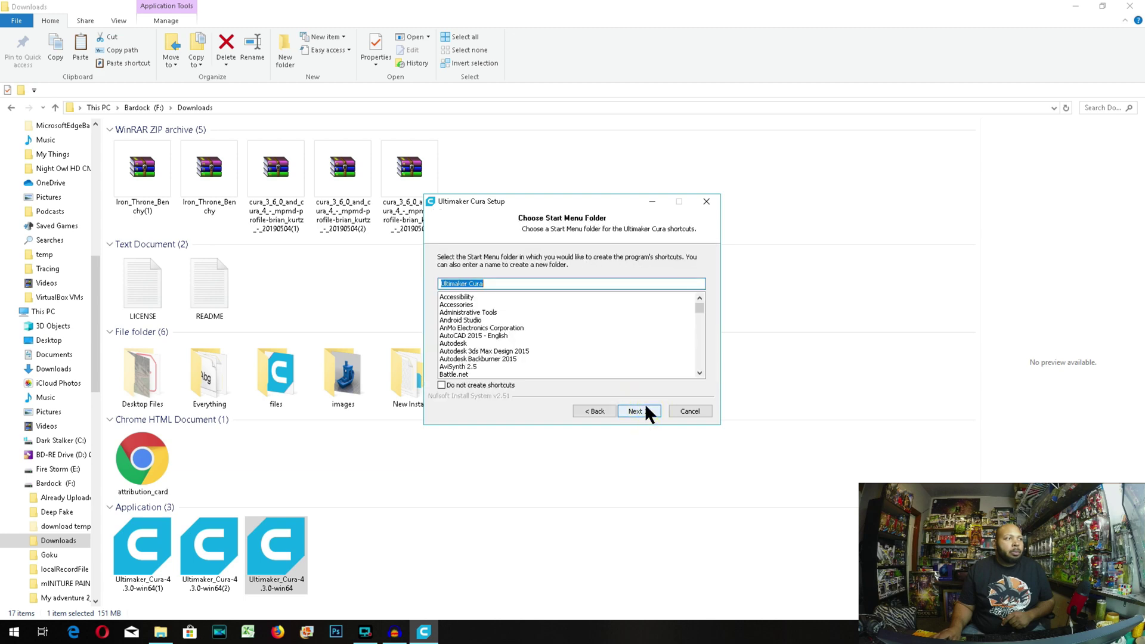
pyautogui.click(646, 404)
pyautogui.click(645, 403)
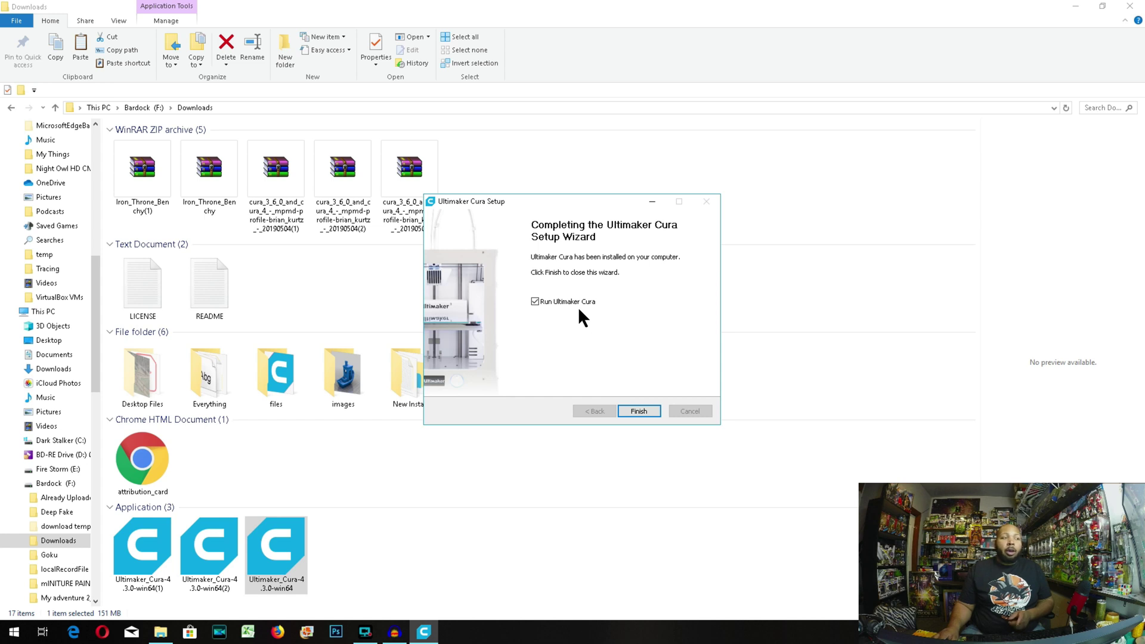
pyautogui.click(650, 410)
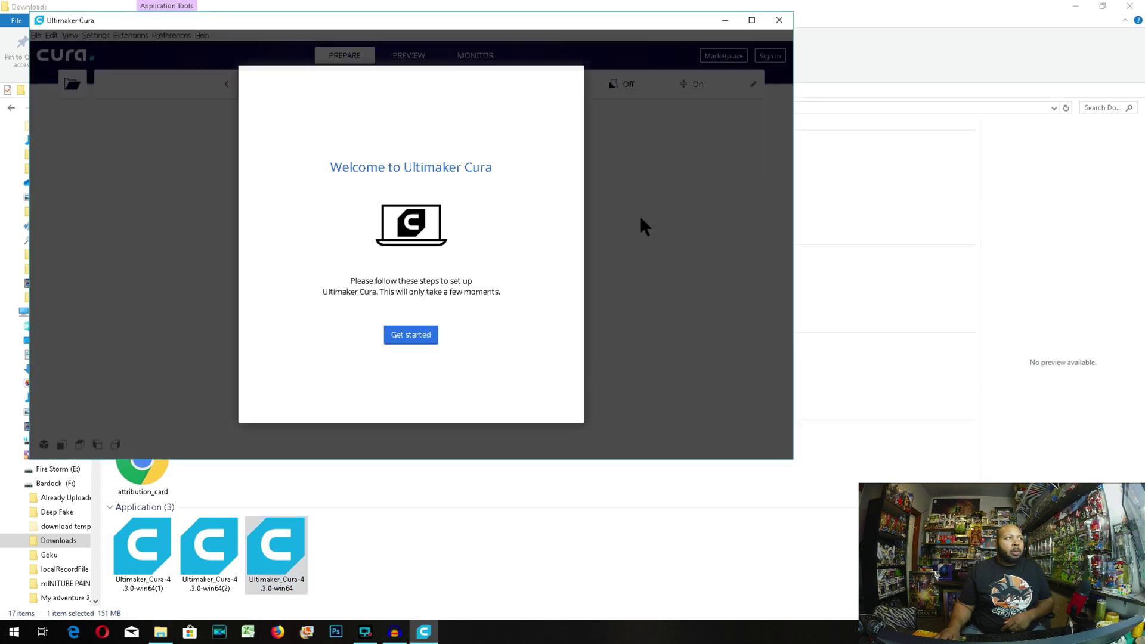
# Close the Ultimaker Cura welcome window
pyautogui.click(780, 20)
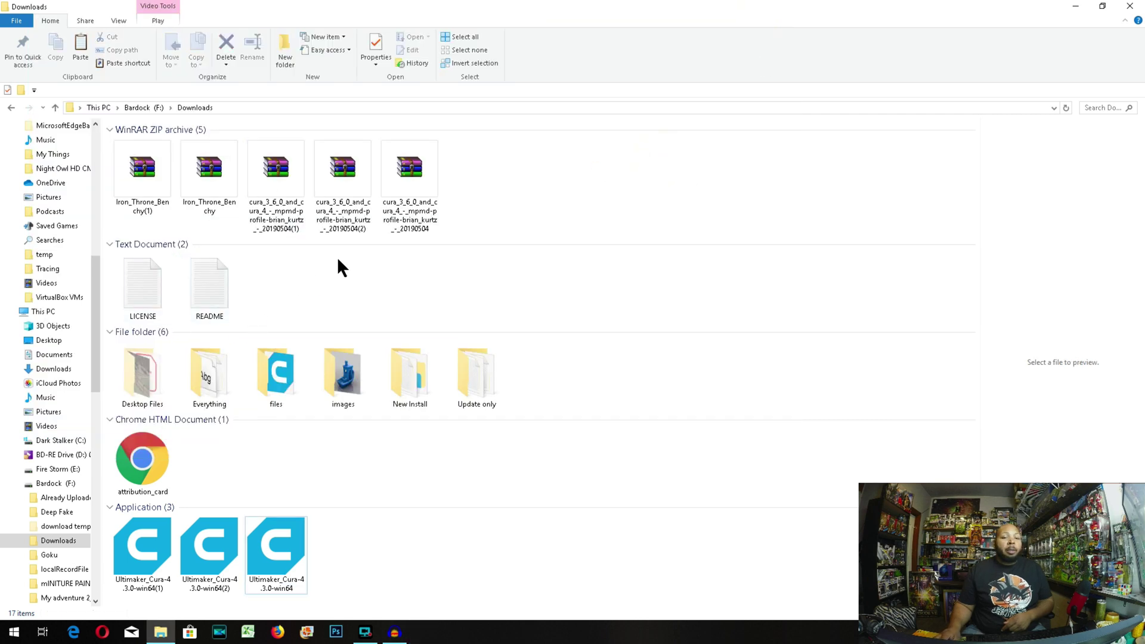
pyautogui.click(414, 160)
pyautogui.rightClick(413, 162)
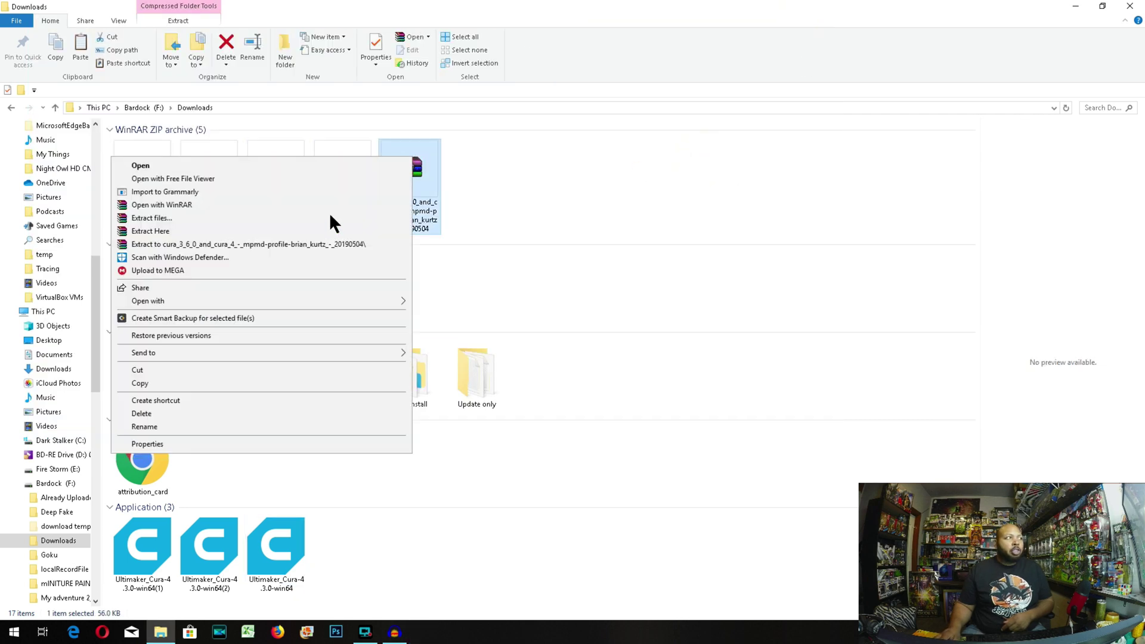
pyautogui.click(242, 225)
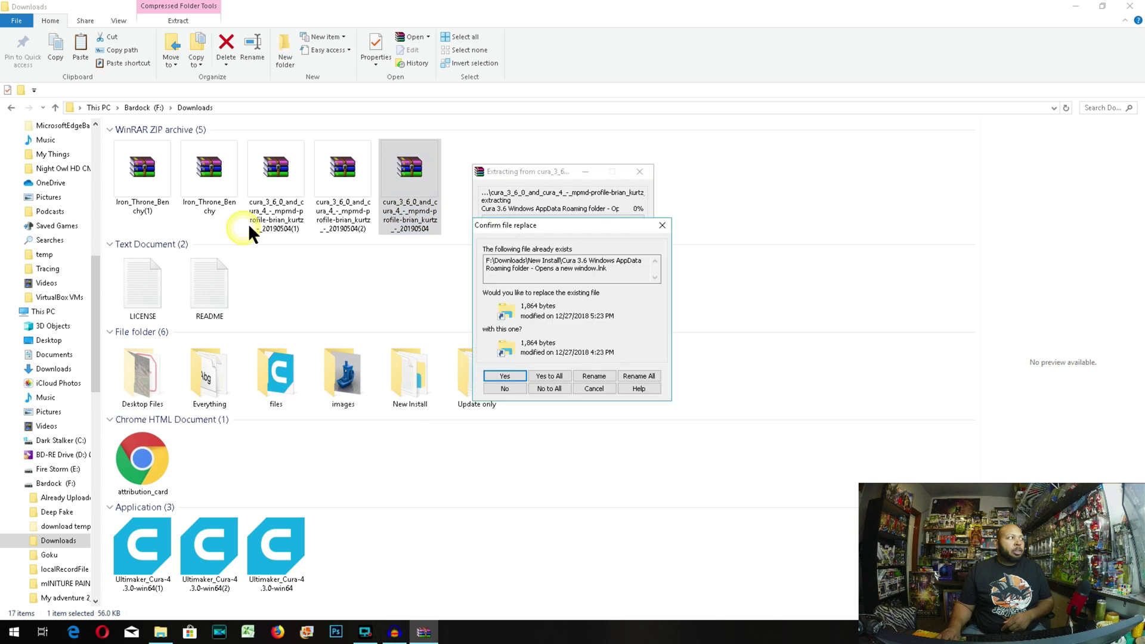
pyautogui.click(605, 388)
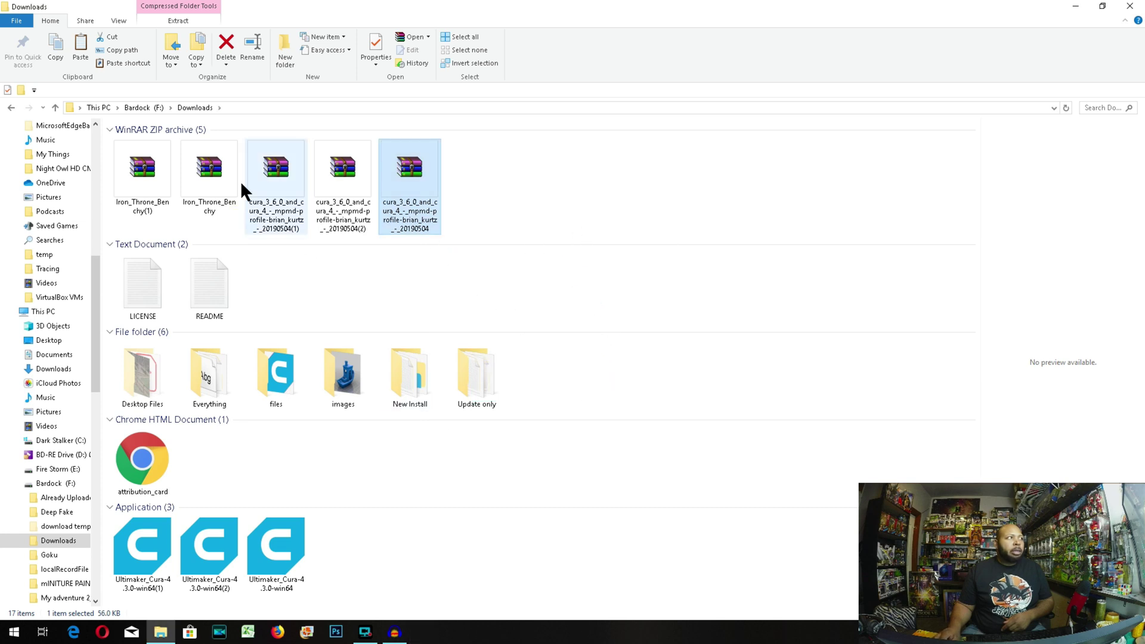
pyautogui.rightClick(212, 160)
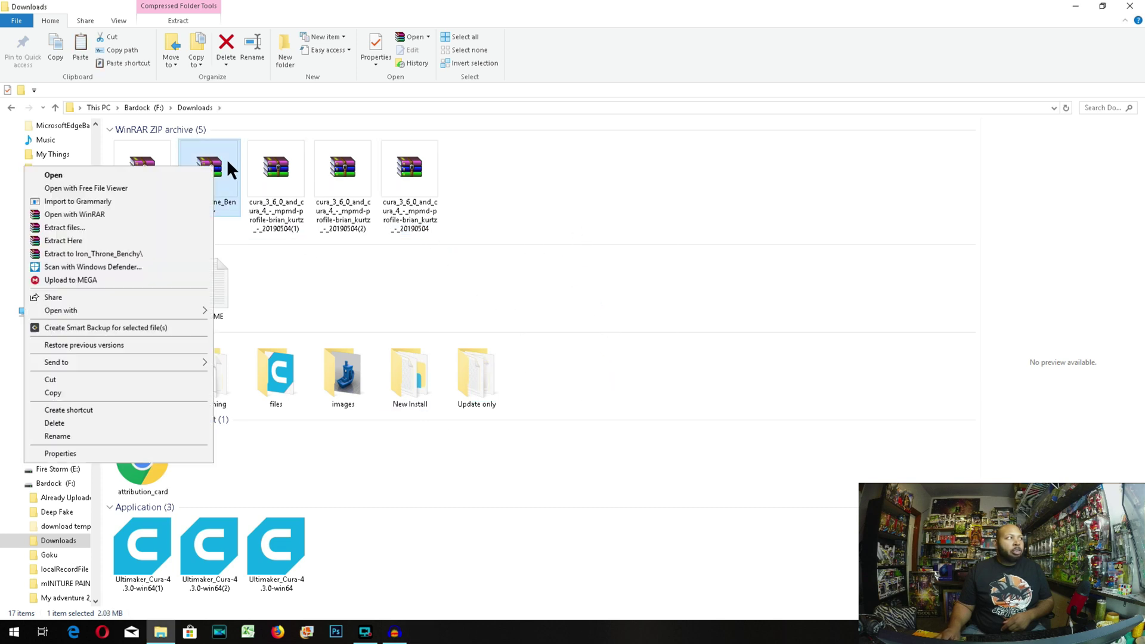
pyautogui.click(112, 244)
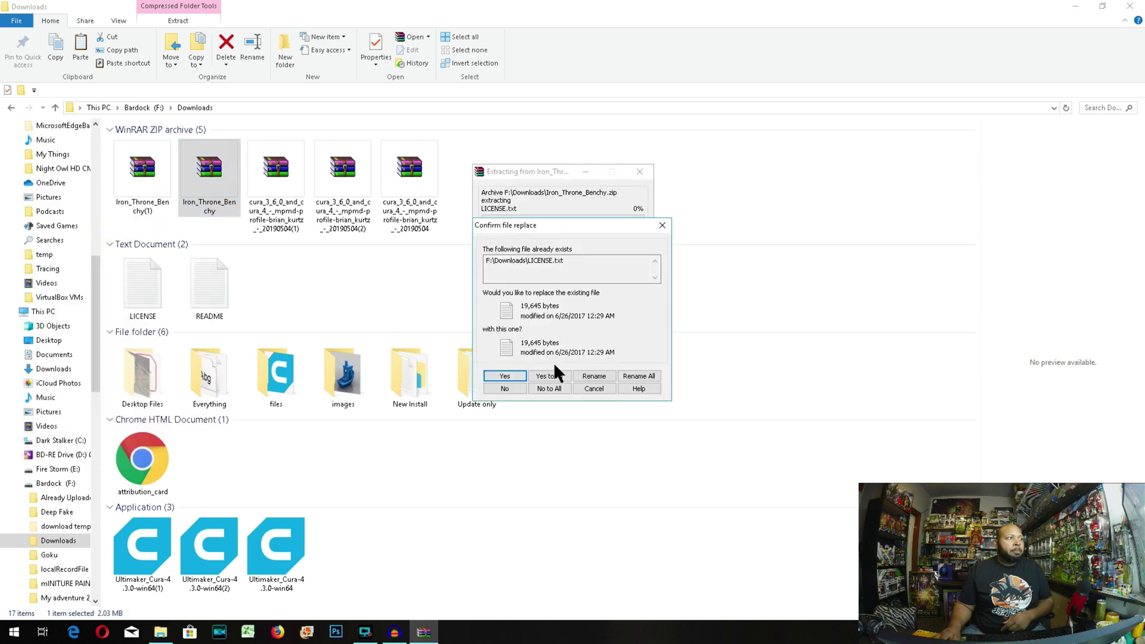
pyautogui.click(603, 386)
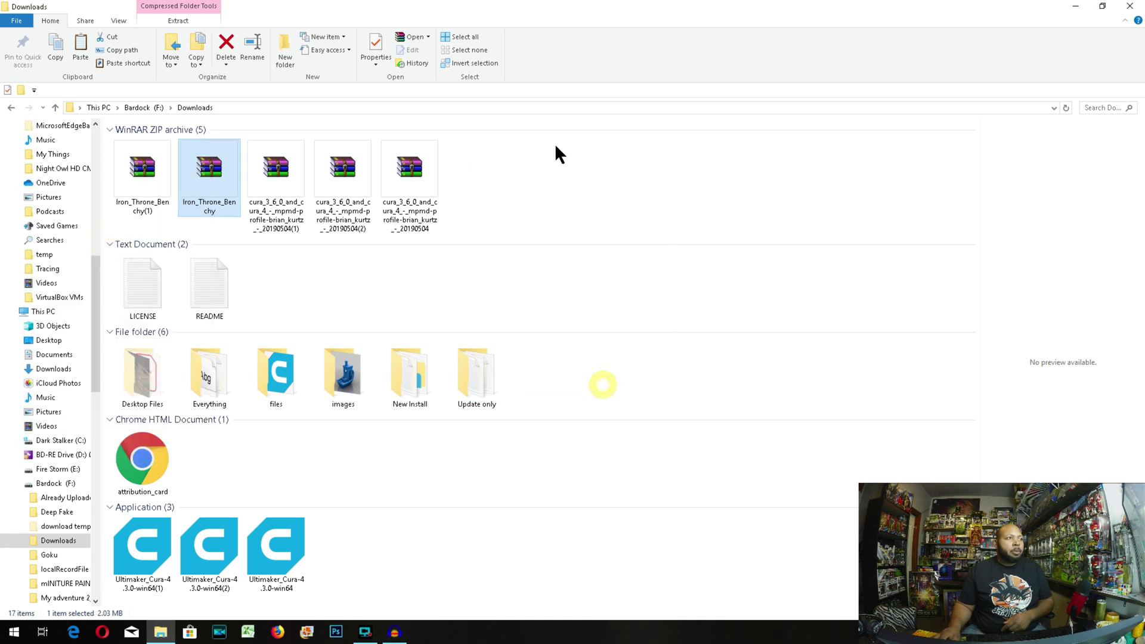
# Open the New Install folder and dismiss the broken Cura 4.0 AppData shortcut error
pyautogui.doubleClick(428, 367)
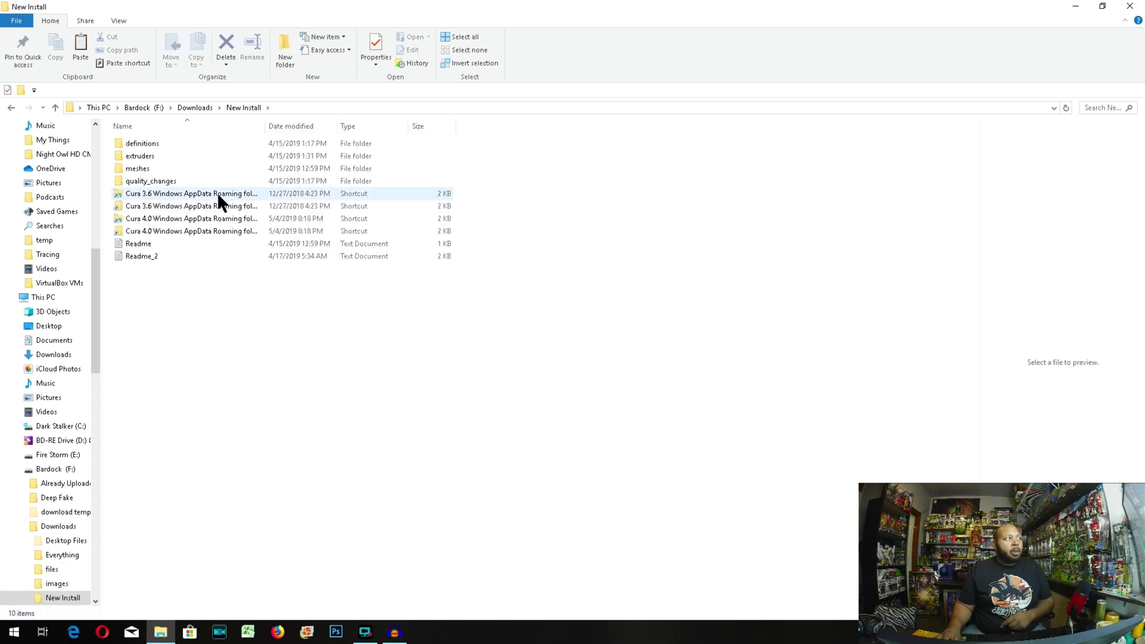
pyautogui.click(217, 233)
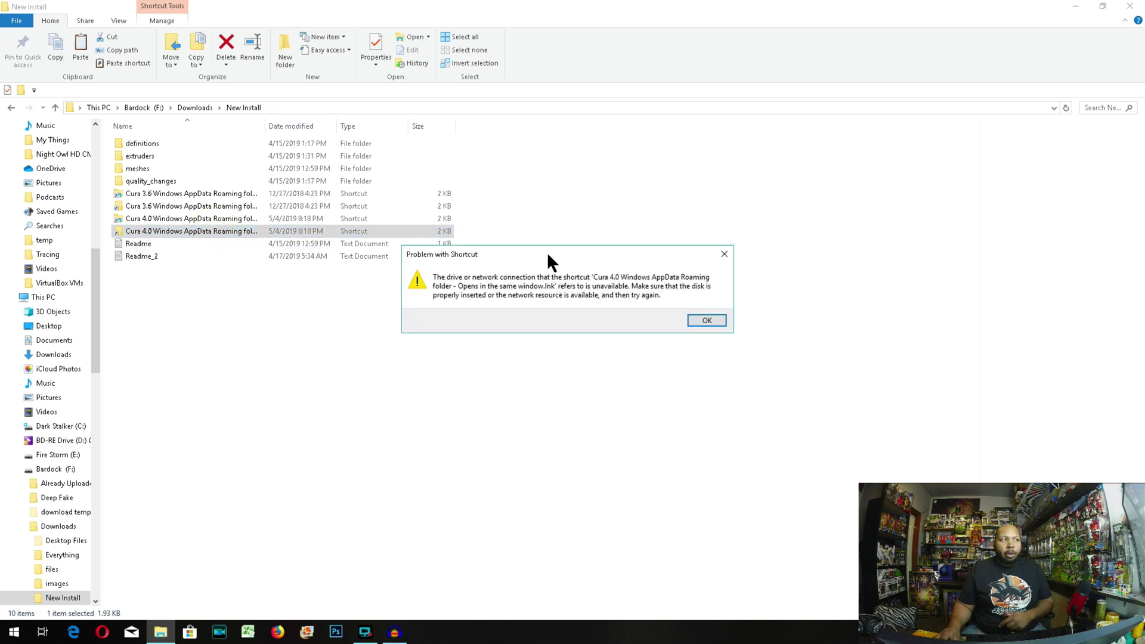
pyautogui.click(693, 321)
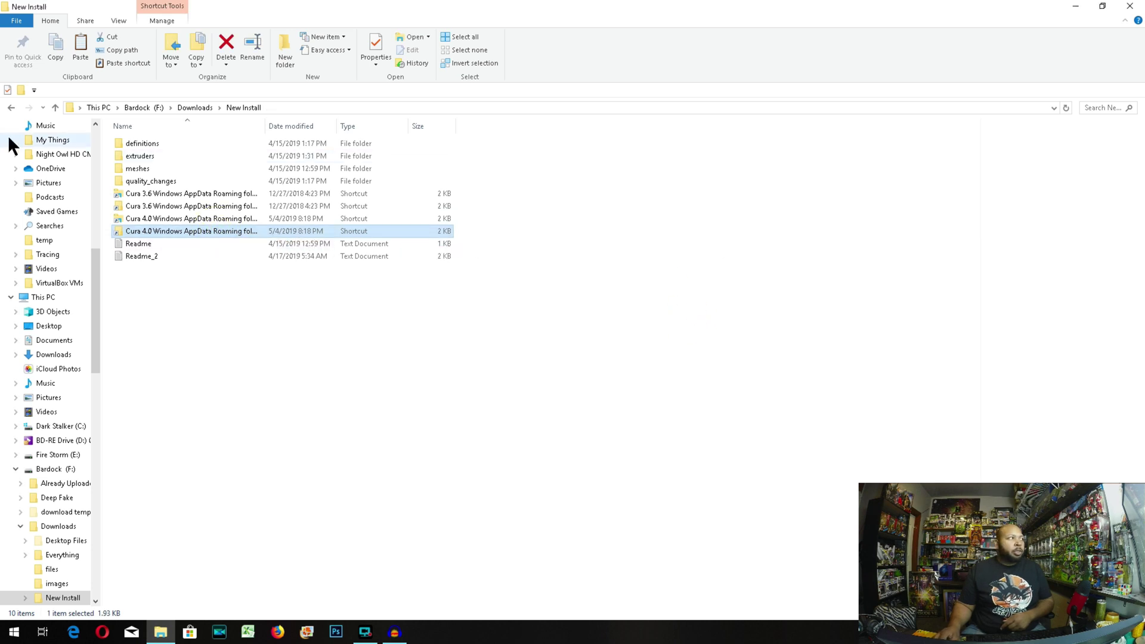
# Copy the definitions, extruders, meshes and quality_changes folders
pyautogui.moveTo(500, 139); pyautogui.dragTo(166, 170)
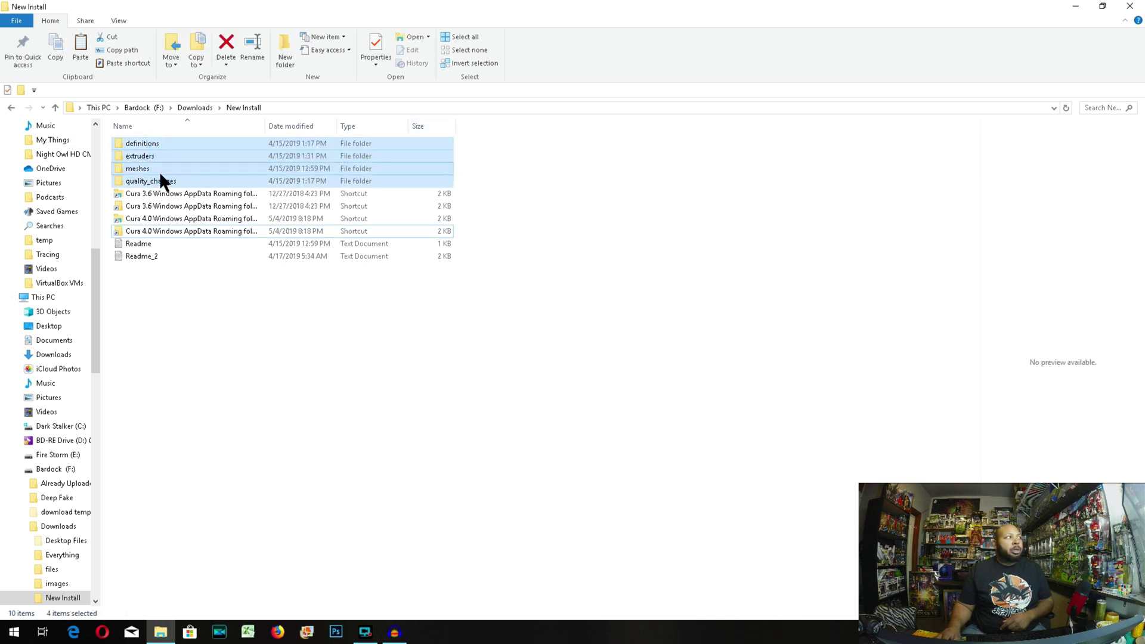
pyautogui.rightClick(223, 152)
pyautogui.click(134, 432)
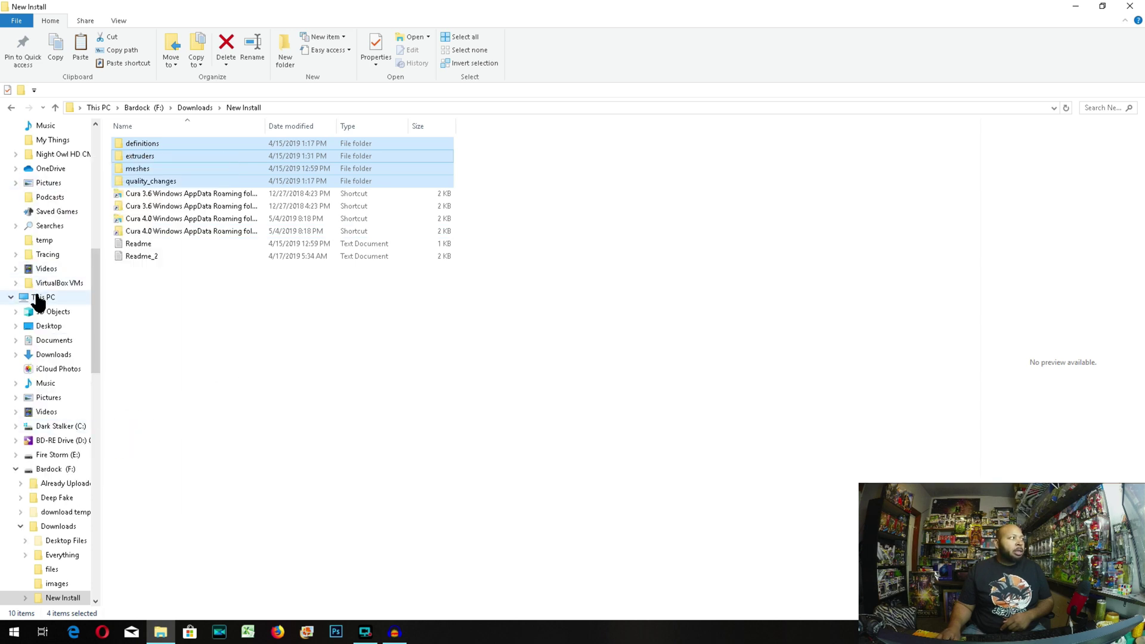
# Go to C:\Users\<user>\AppData\Roaming\cura\4.3
pyautogui.click(37, 297)
pyautogui.doubleClick(364, 245)
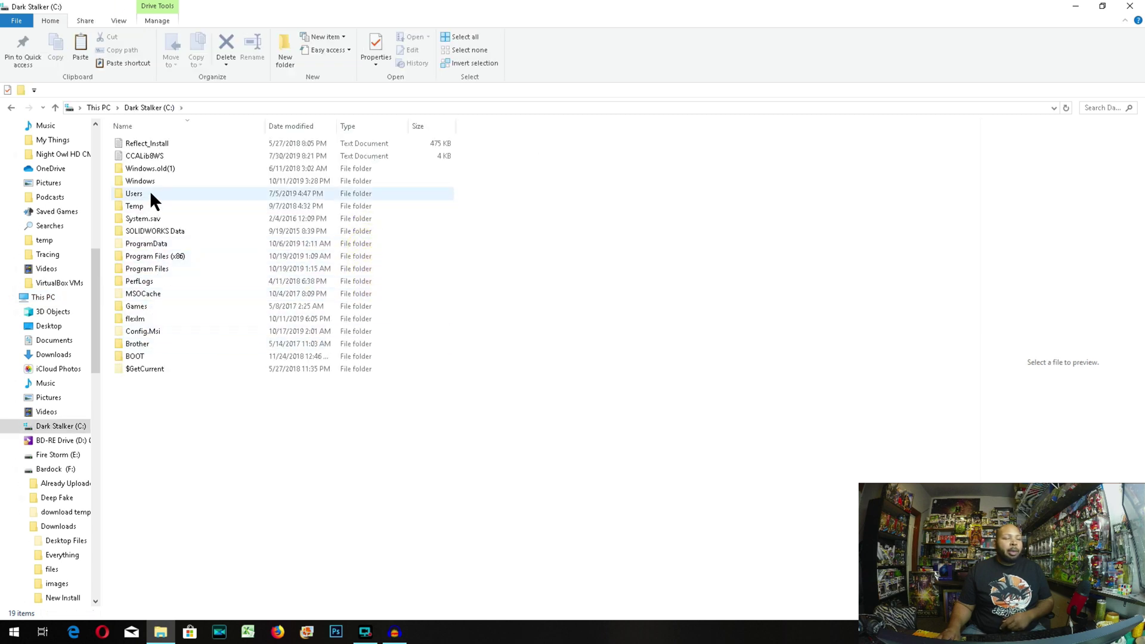
pyautogui.doubleClick(151, 195)
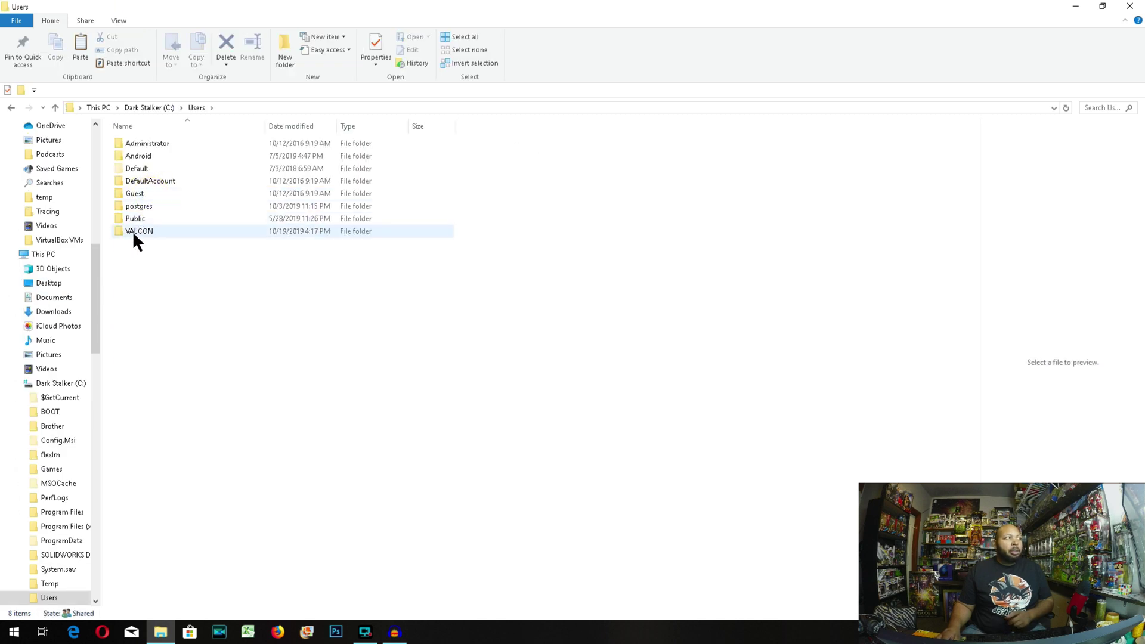
pyautogui.doubleClick(133, 231)
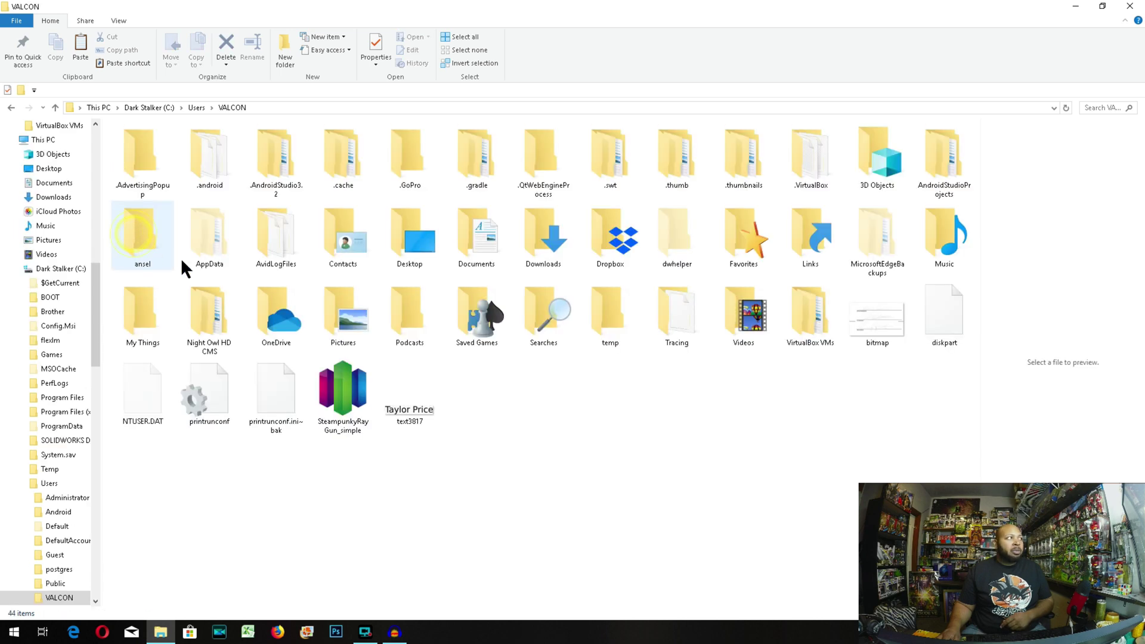
pyautogui.doubleClick(220, 223)
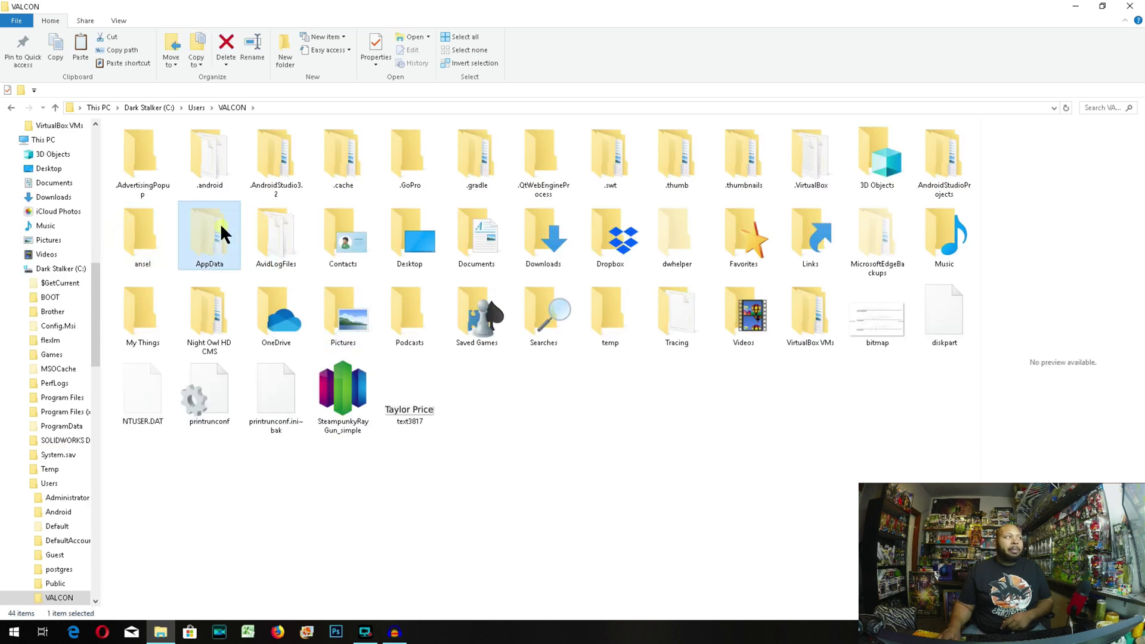
pyautogui.click(200, 168)
pyautogui.doubleClick(199, 168)
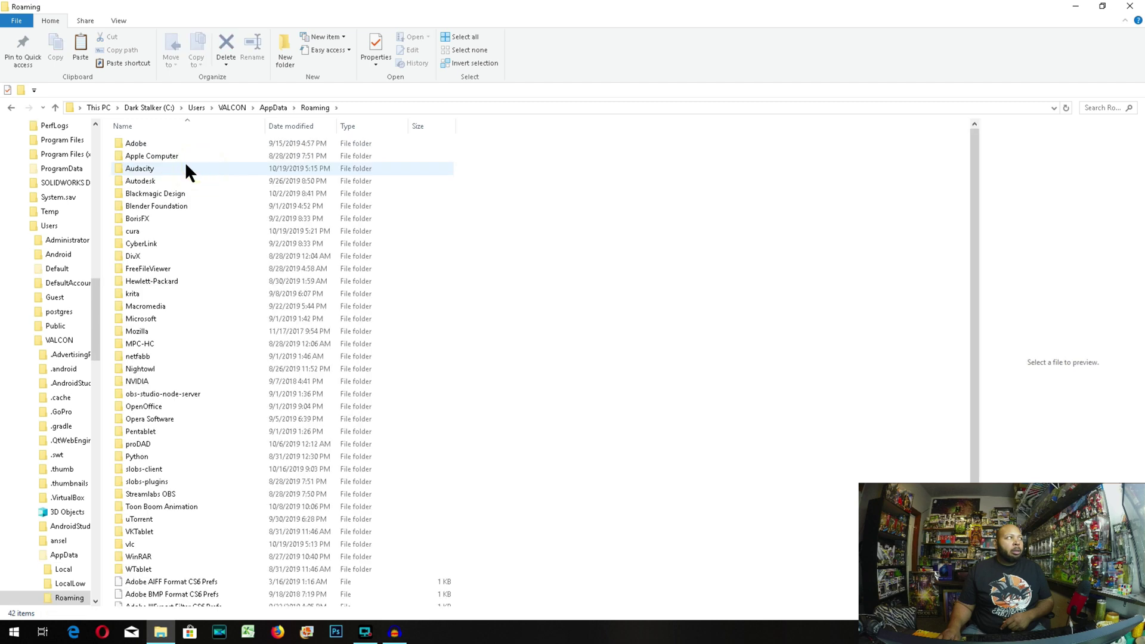
pyautogui.doubleClick(138, 230)
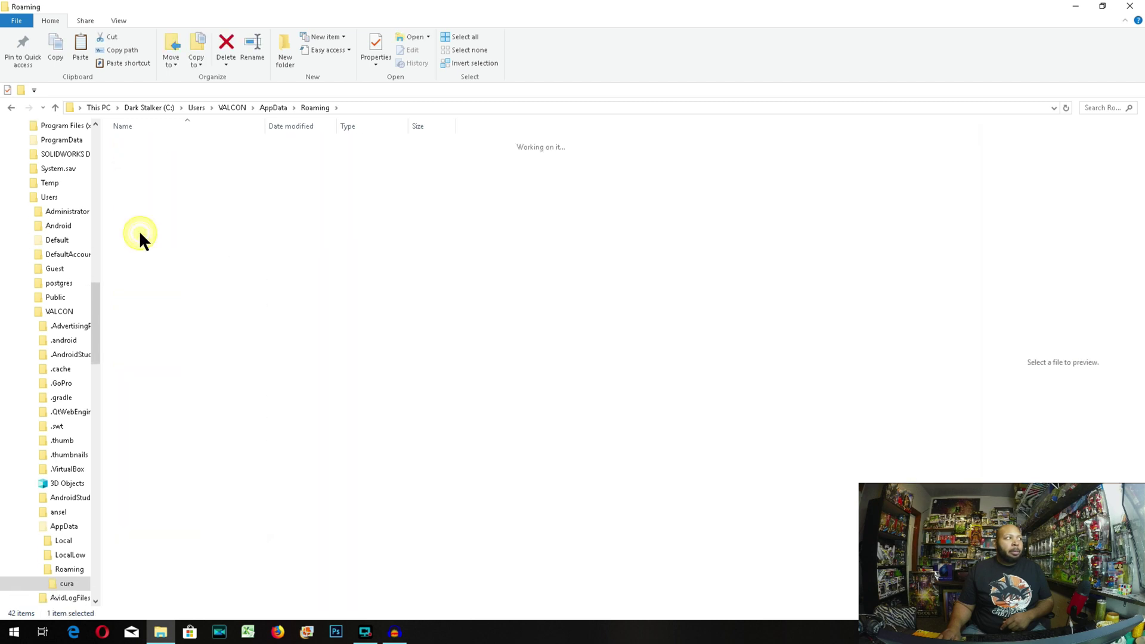
pyautogui.doubleClick(133, 144)
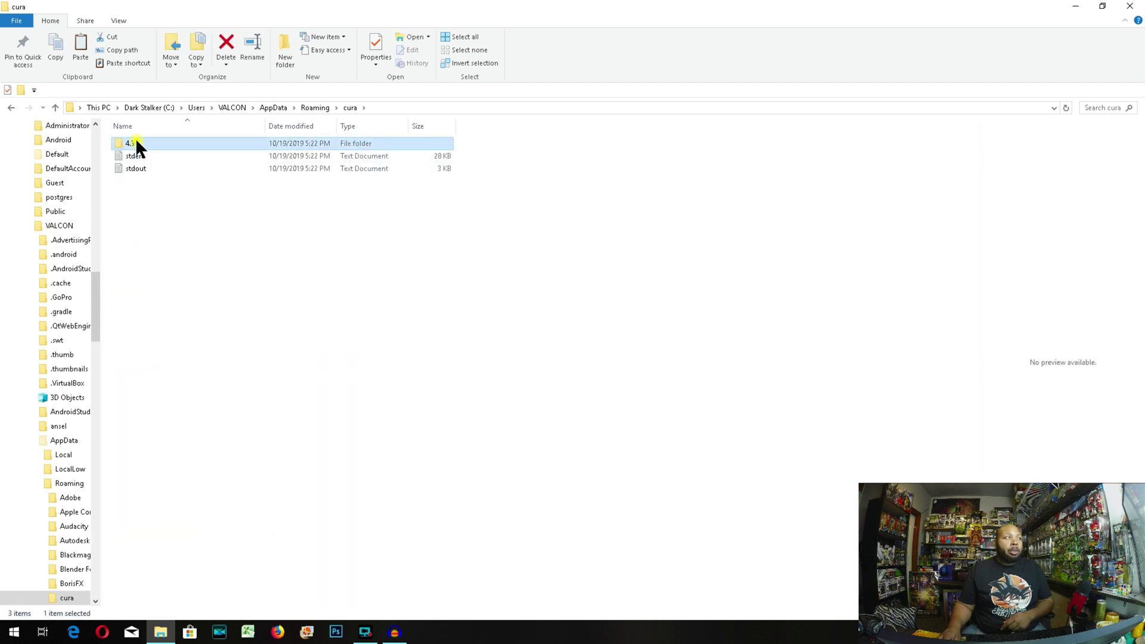
# Paste the four profile folders into 4.3 and close File Explorer
pyautogui.rightClick(675, 181)
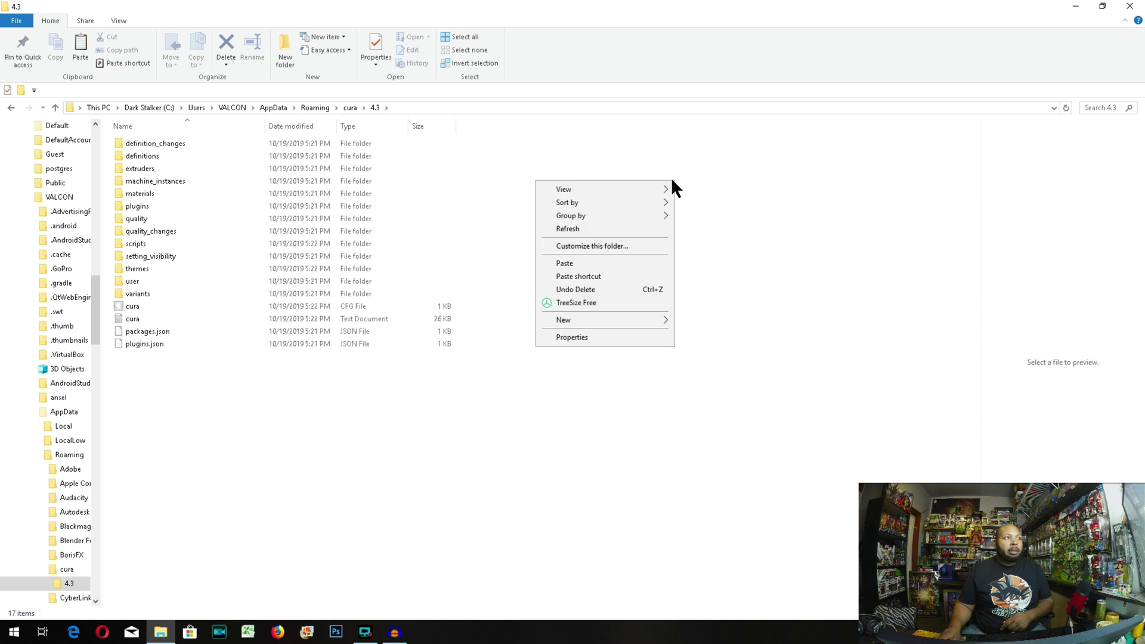
pyautogui.click(584, 259)
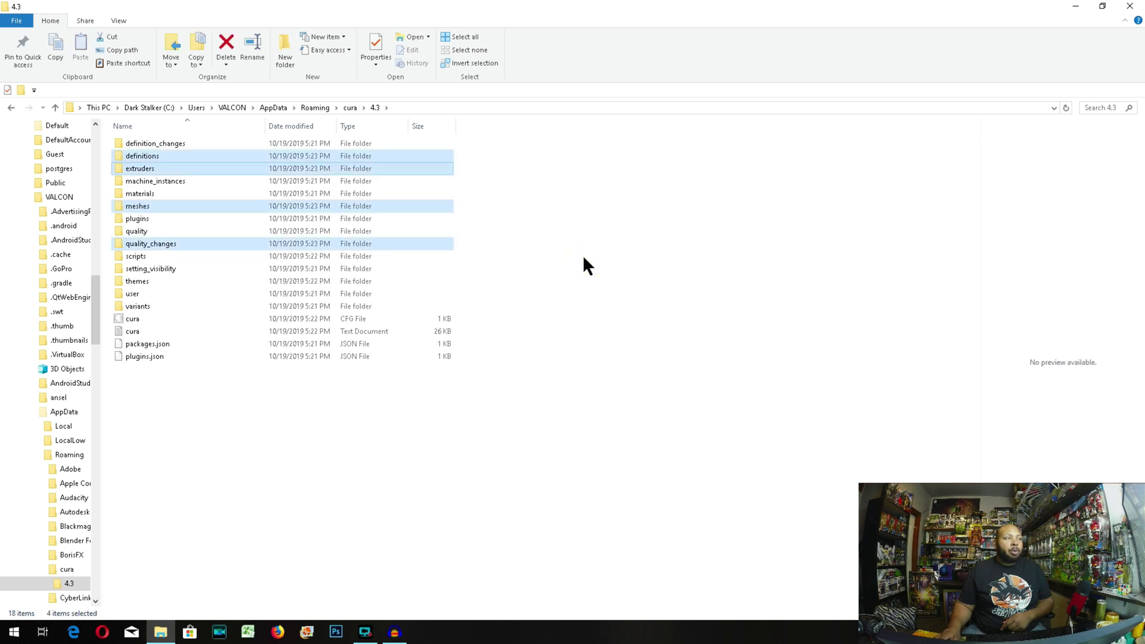
pyautogui.click(1127, 9)
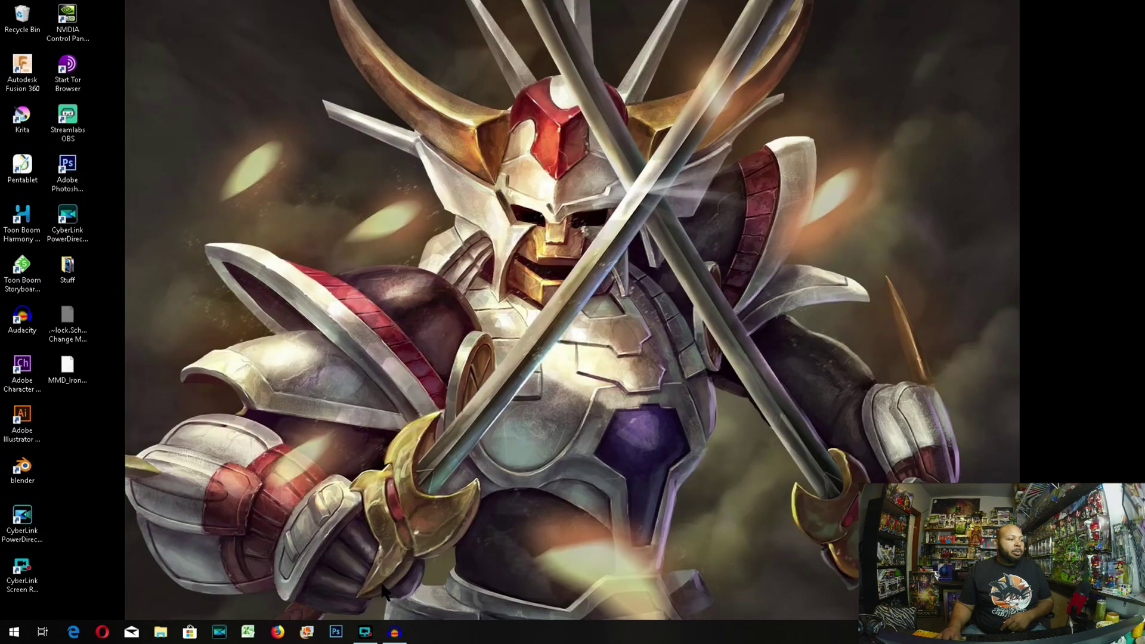
# Launch Ultimaker Cura 4.3.0 through Windows search for 'cura'
pyautogui.press('super')
pyautogui.rightClick(13, 632)
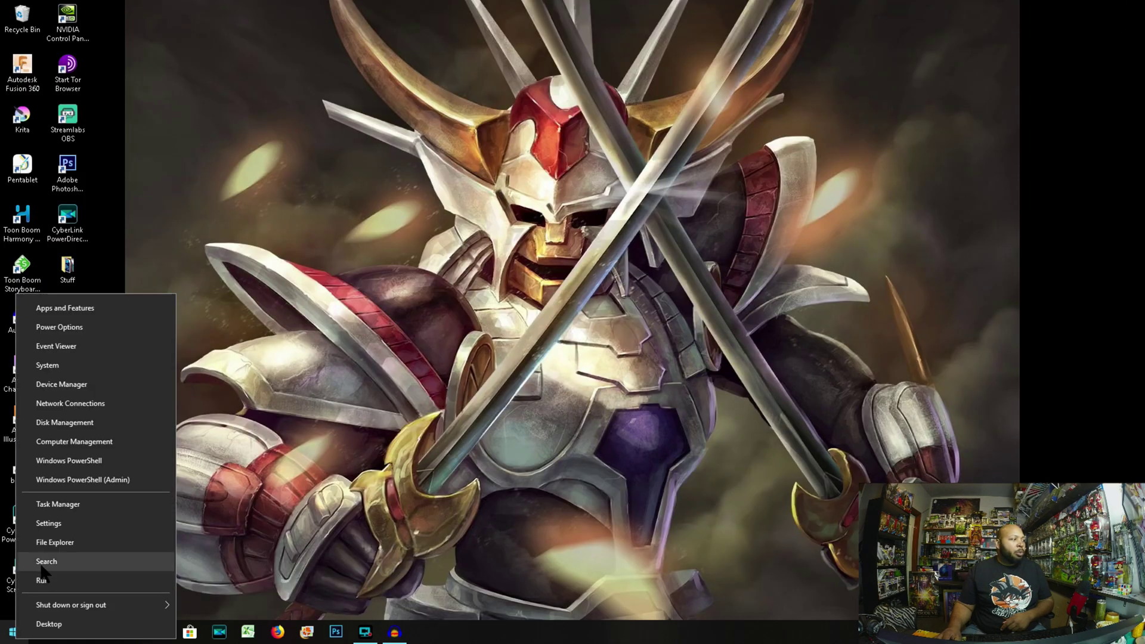
pyautogui.click(46, 562)
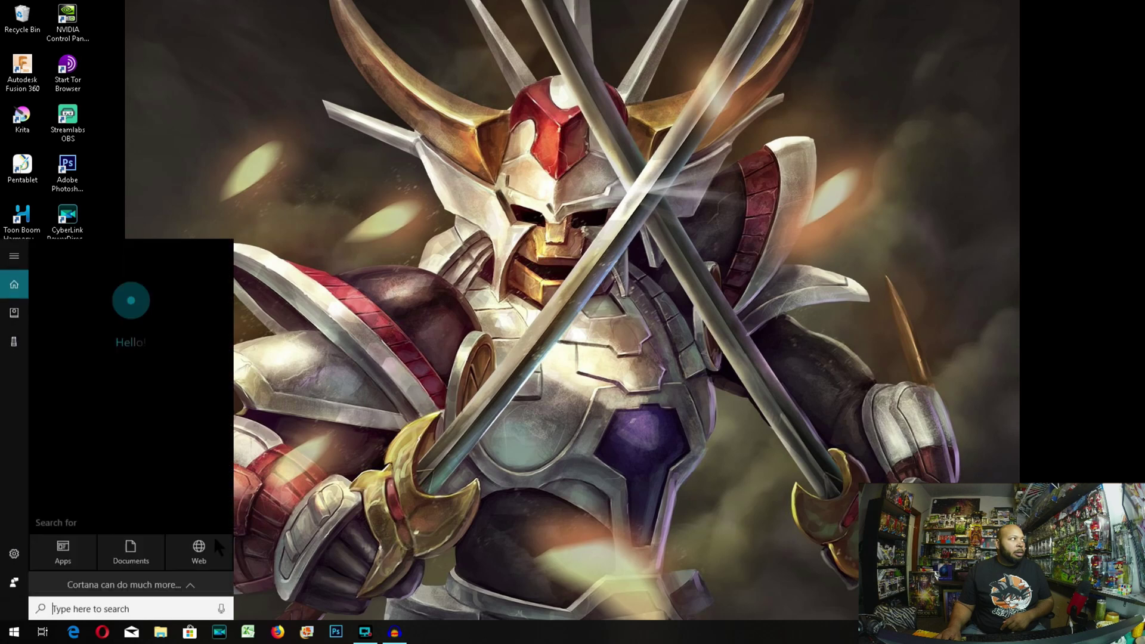
pyautogui.write('cura')
pyautogui.press('Return')
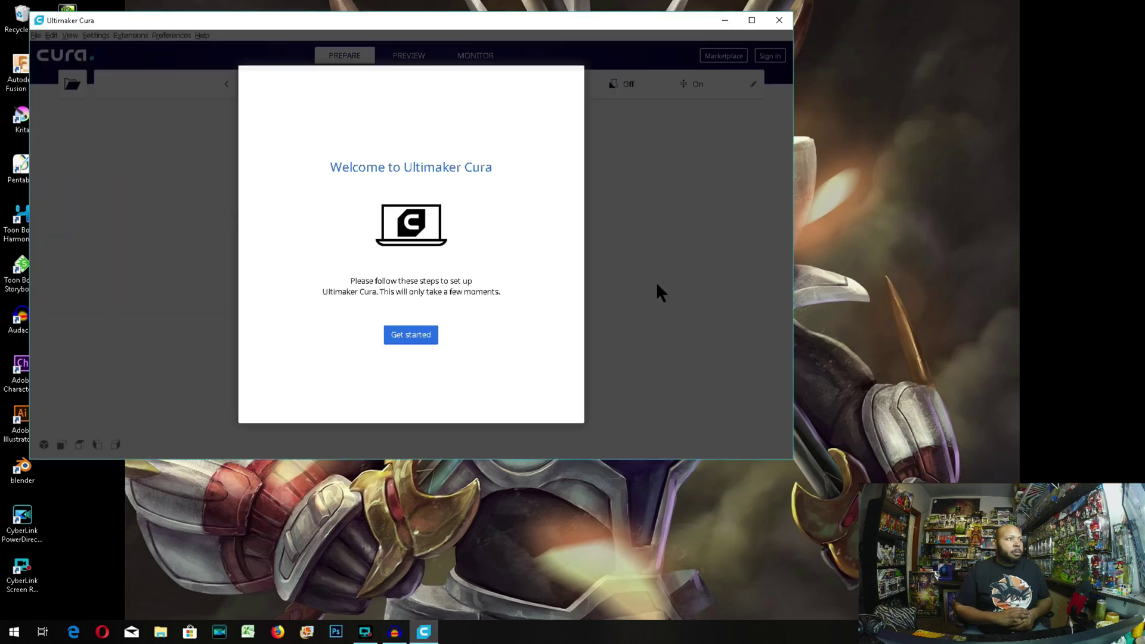
# Start Cura's first-run setup, accepting the user agreement and passing the data-collection page
pyautogui.click(424, 334)
pyautogui.click(558, 407)
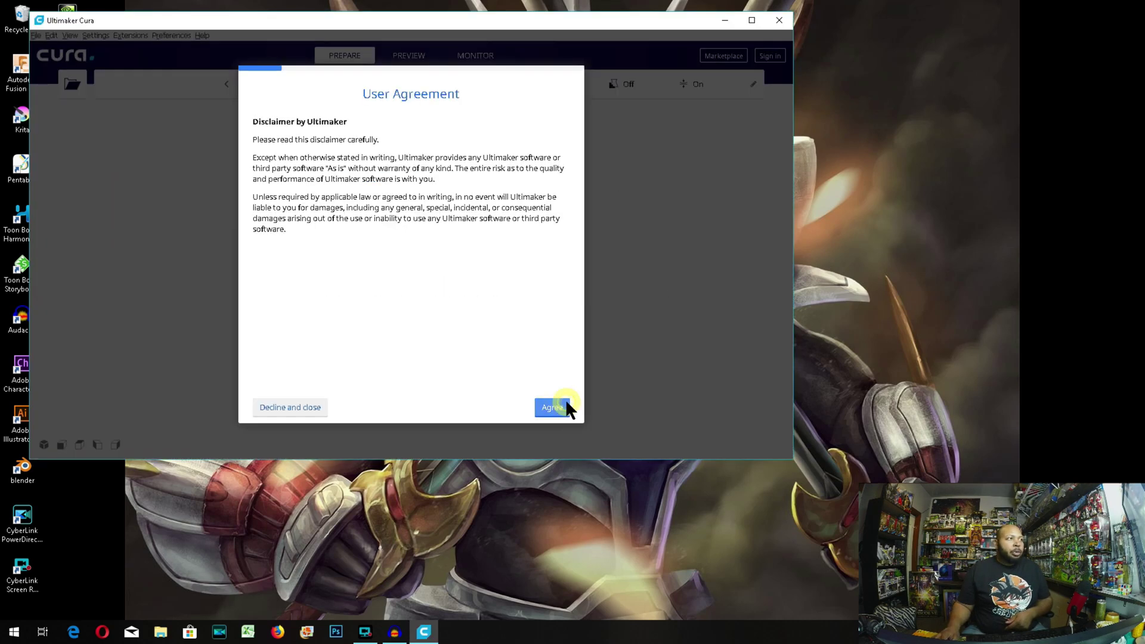
pyautogui.click(560, 408)
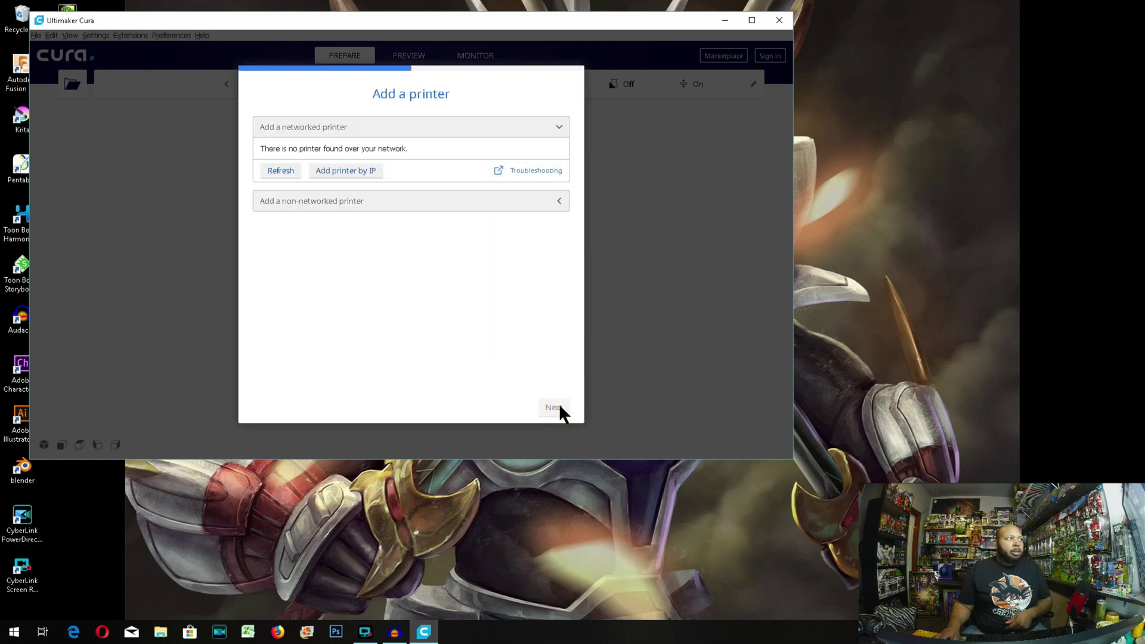
# Add a non-networked Monoprice Mini Delta printer and finish setup without signing in
pyautogui.click(370, 202)
pyautogui.scroll(-5, 362, 203)
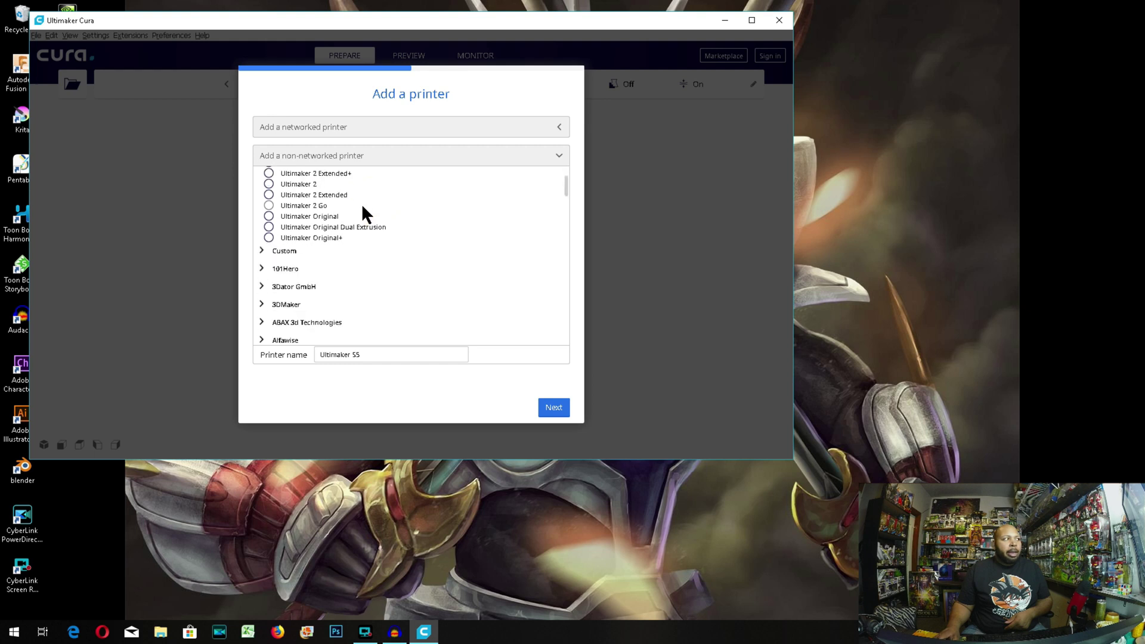
pyautogui.scroll(-5, 366, 213)
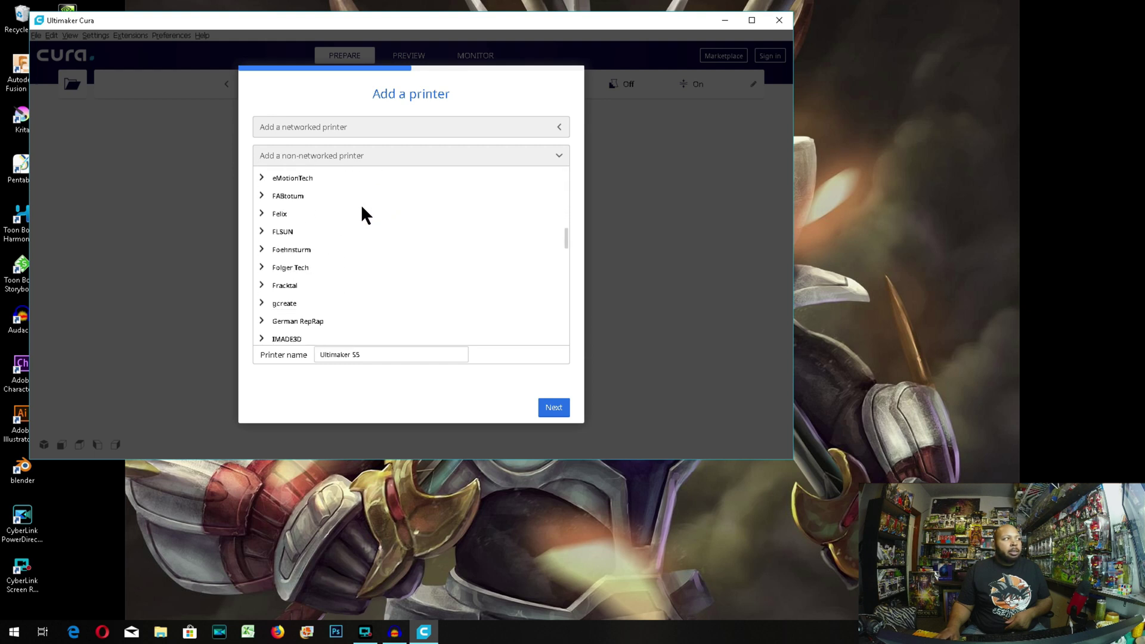
pyautogui.scroll(-10, 362, 208)
pyautogui.scroll(-3, 361, 204)
pyautogui.click(261, 263)
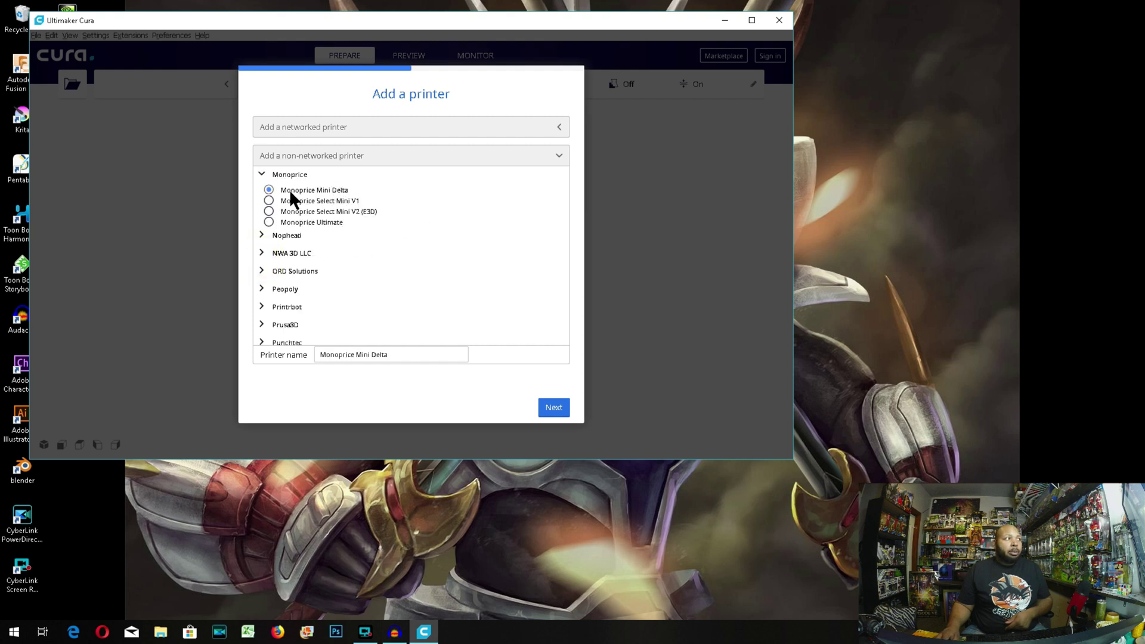
pyautogui.click(554, 407)
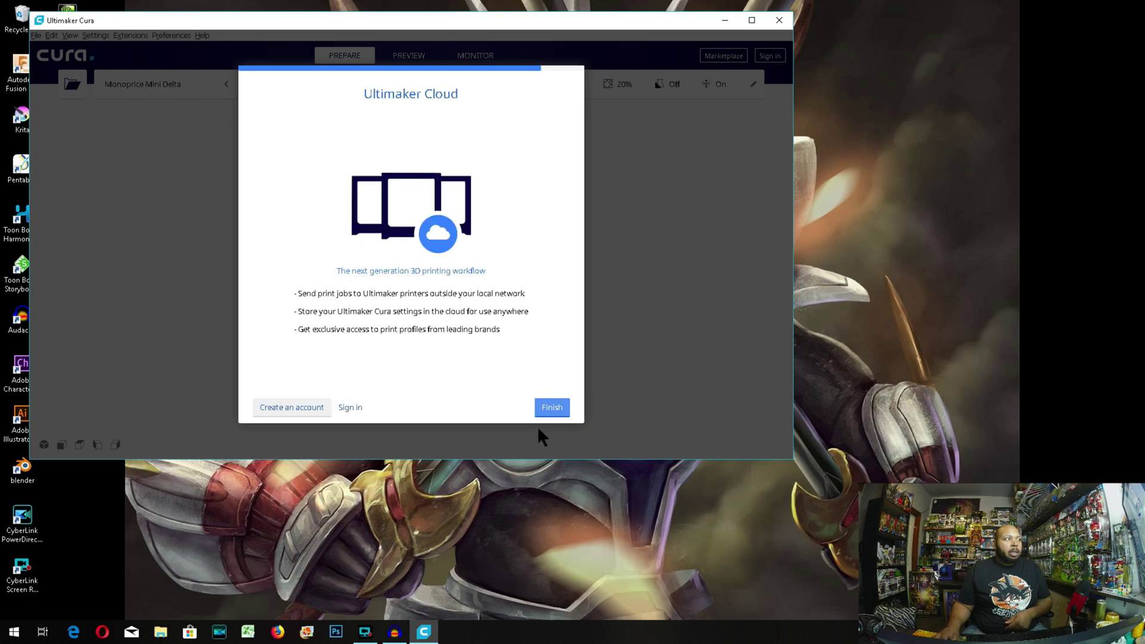
pyautogui.click(550, 408)
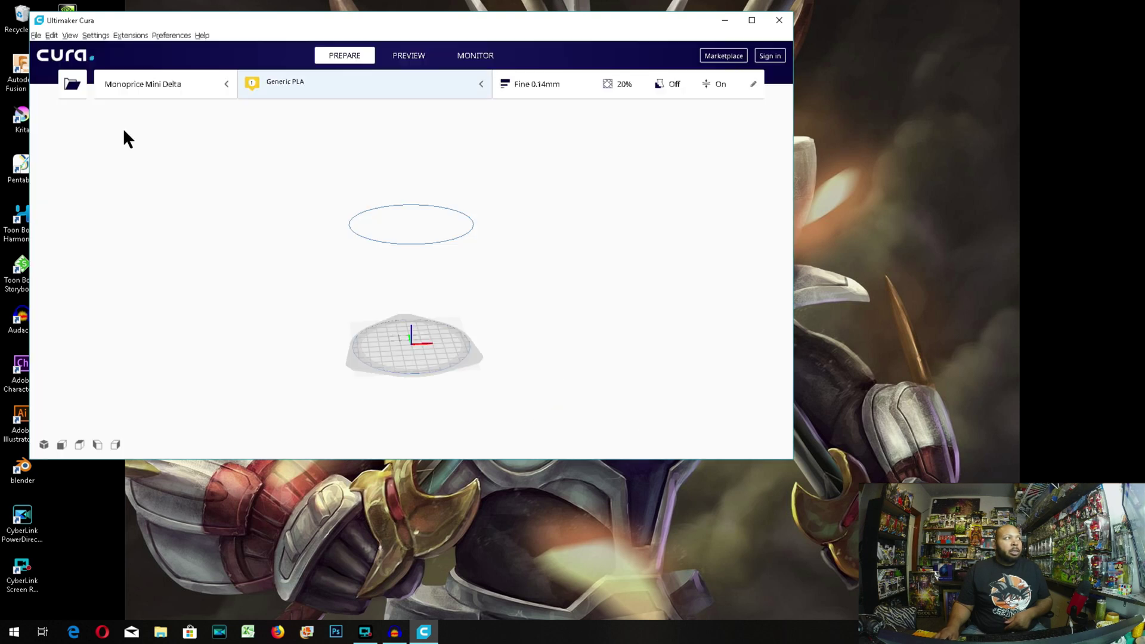
# Drag the Iron_Throne_Benchy model from File Explorer onto Cura's build plate
pyautogui.click(161, 632)
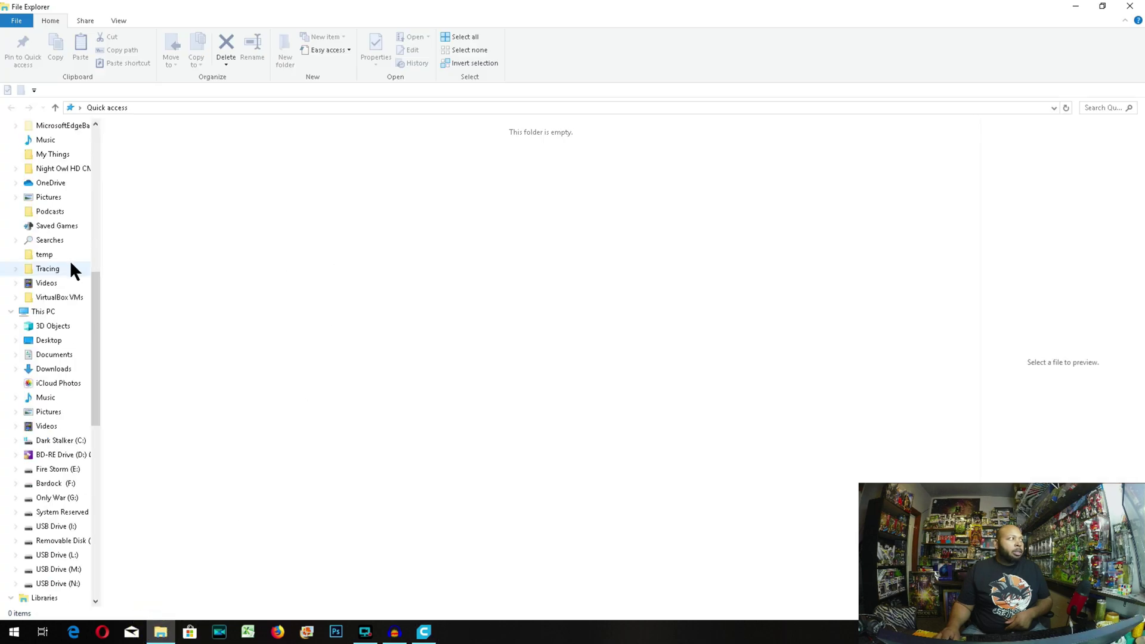
pyautogui.click(62, 311)
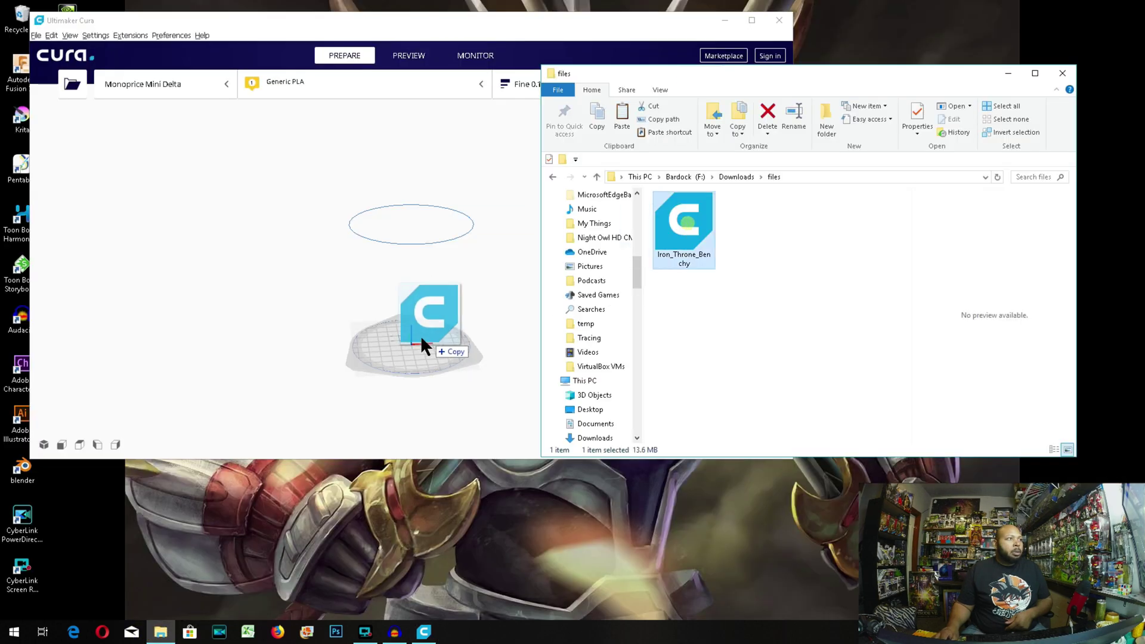
pyautogui.moveTo(421, 335); pyautogui.dragTo(425, 331)
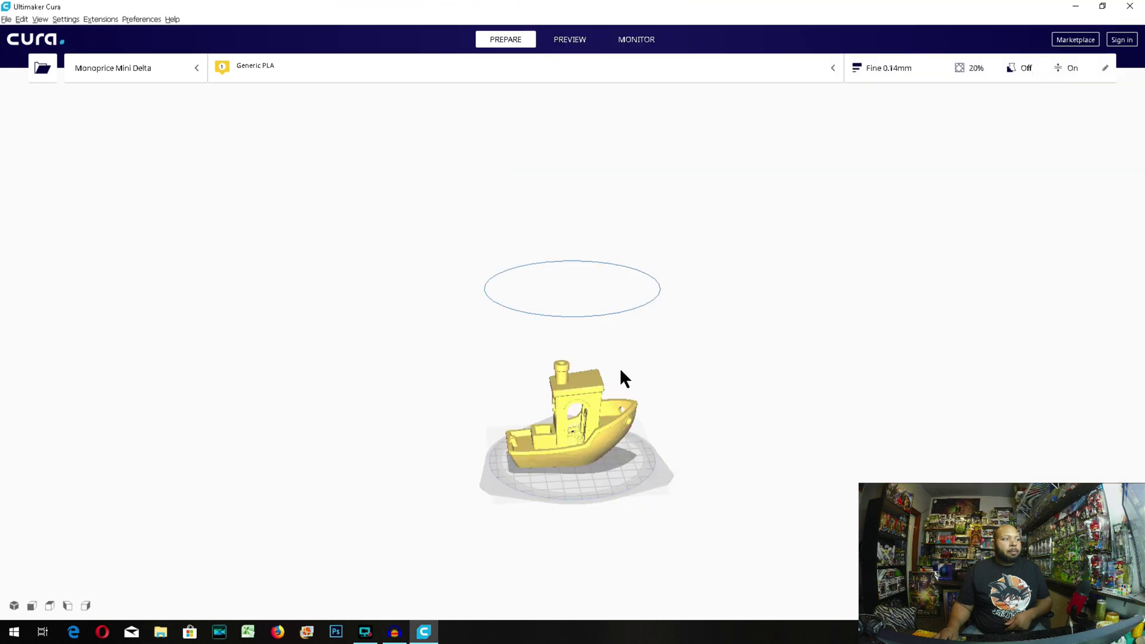
# Scale the Benchy model to 50%
pyautogui.click(579, 402)
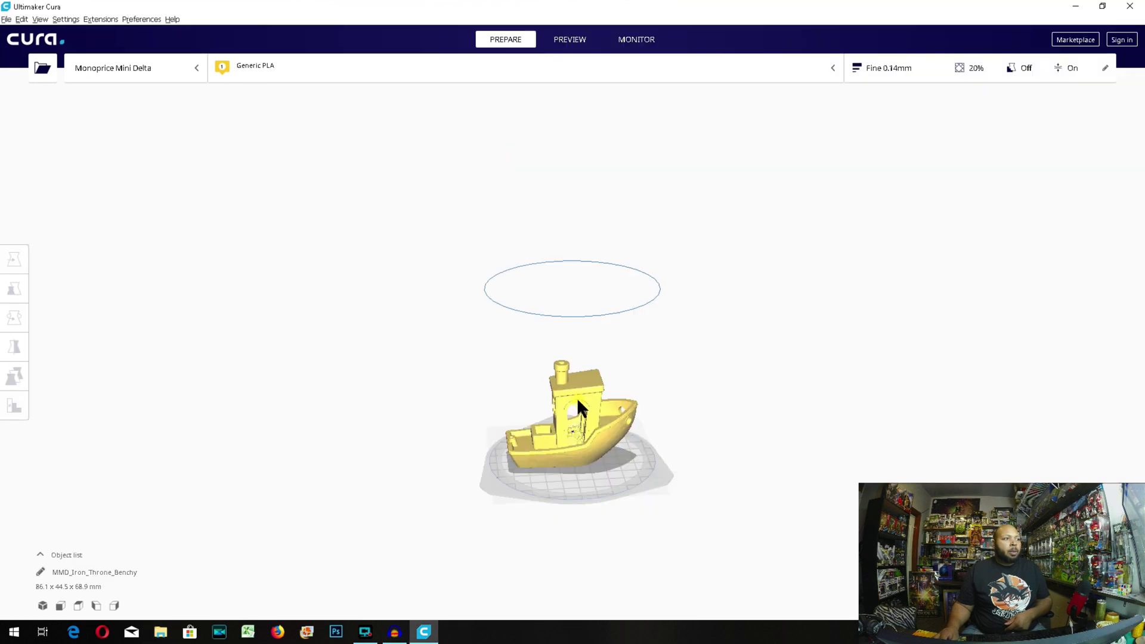
pyautogui.click(14, 289)
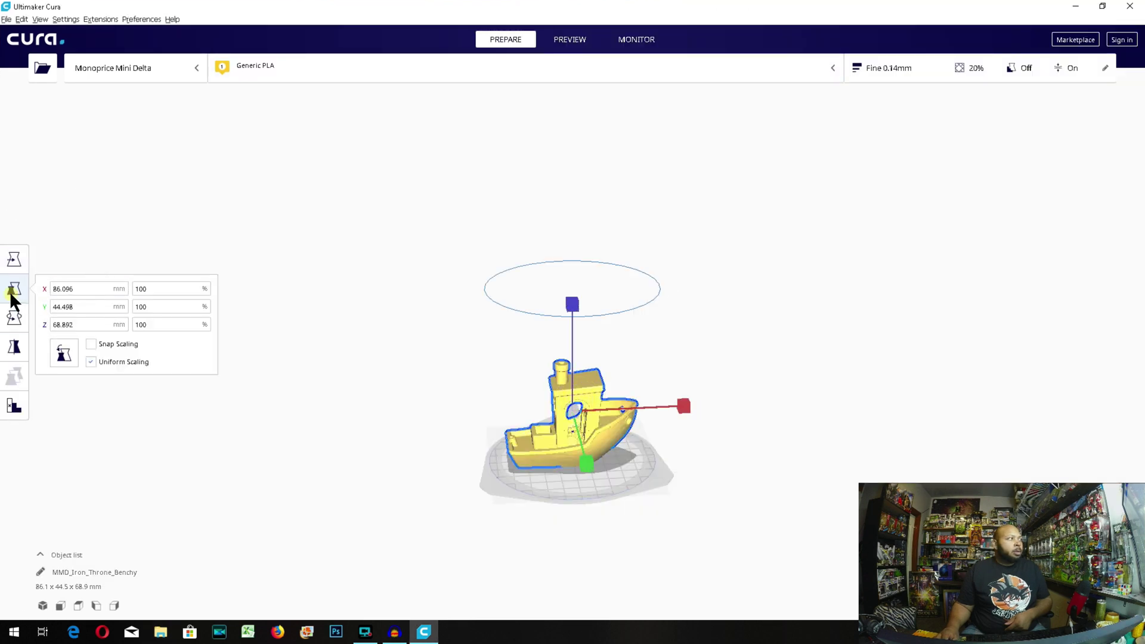
pyautogui.hotkey('ctrl', 'a')
pyautogui.write('50')
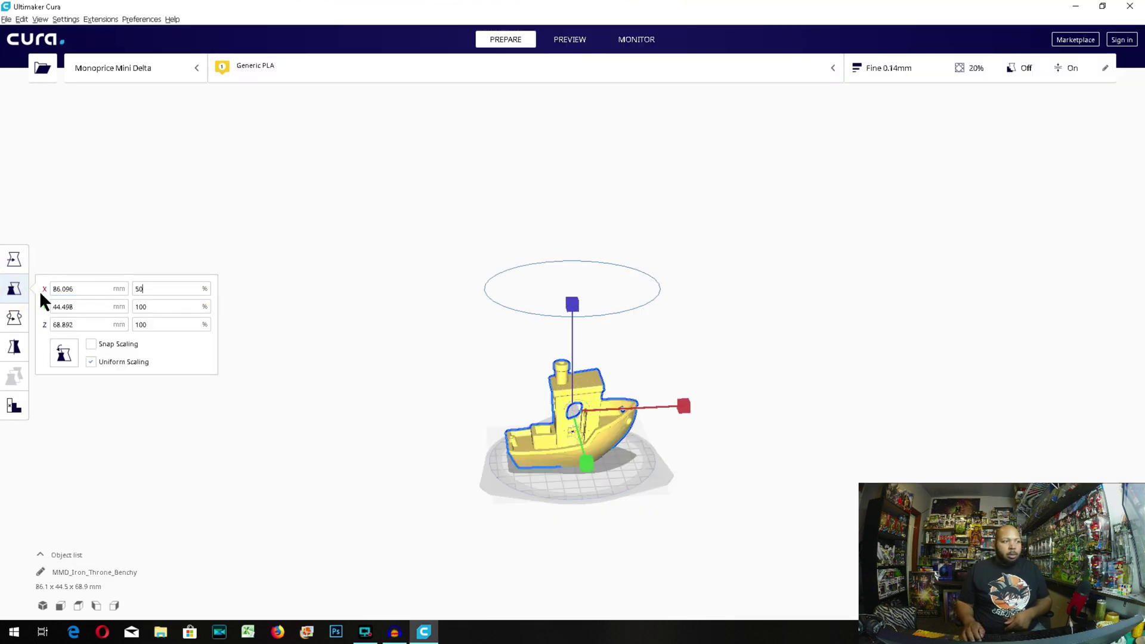
pyautogui.press('Return')
# Save the G-code to the desktop as MMD_Iron_Throne_Benchy.gcode, overwriting the existing file
pyautogui.click(1085, 296)
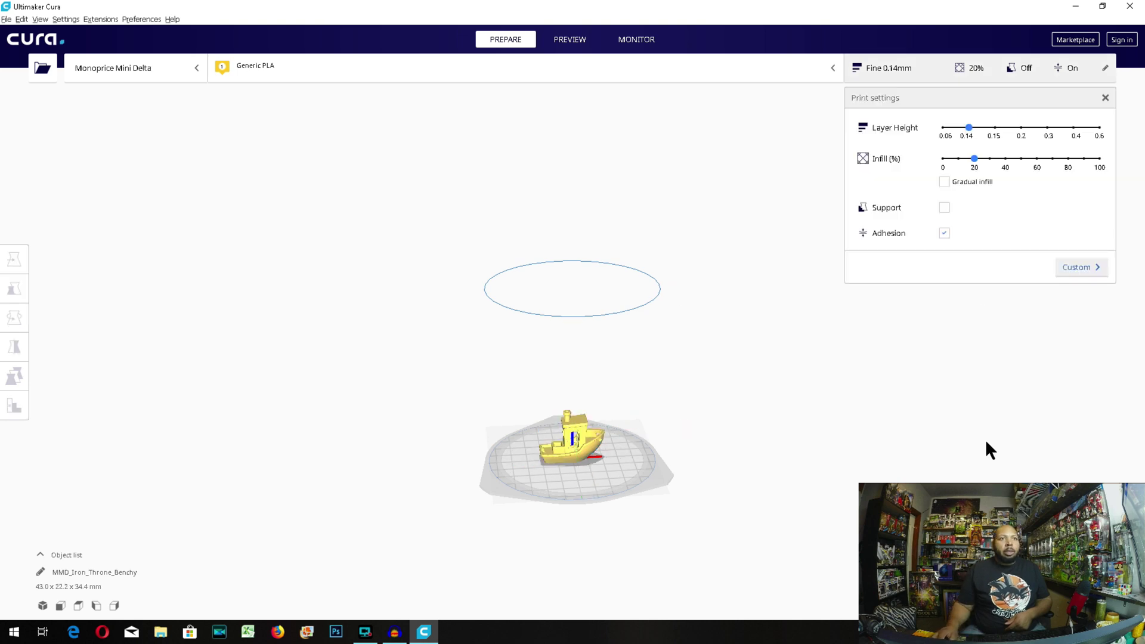
pyautogui.click(1079, 269)
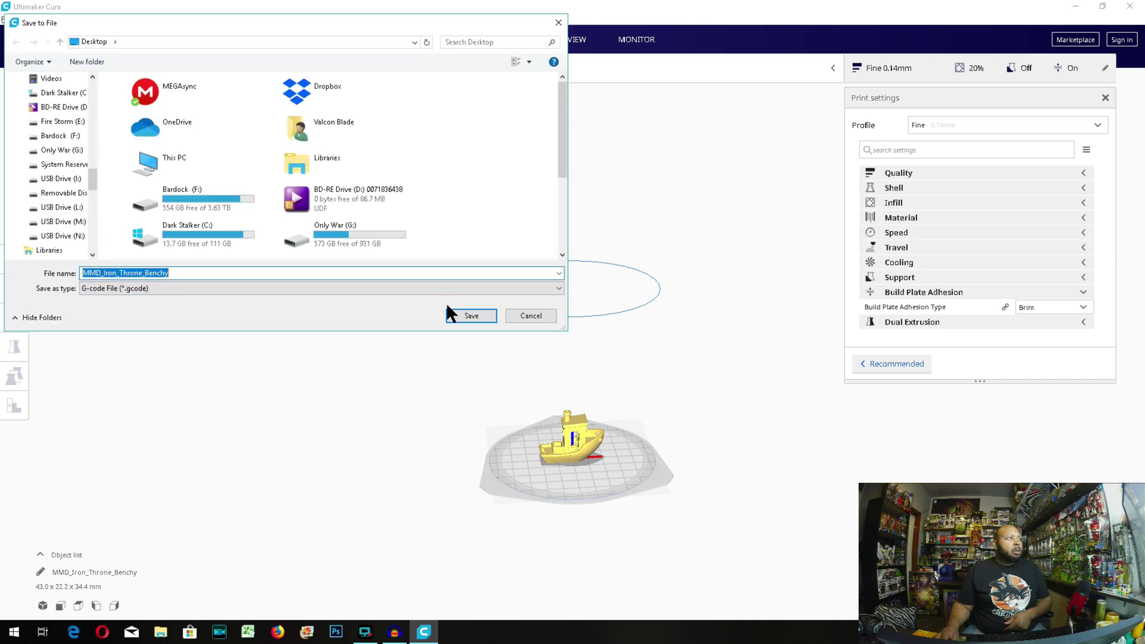
pyautogui.click(471, 316)
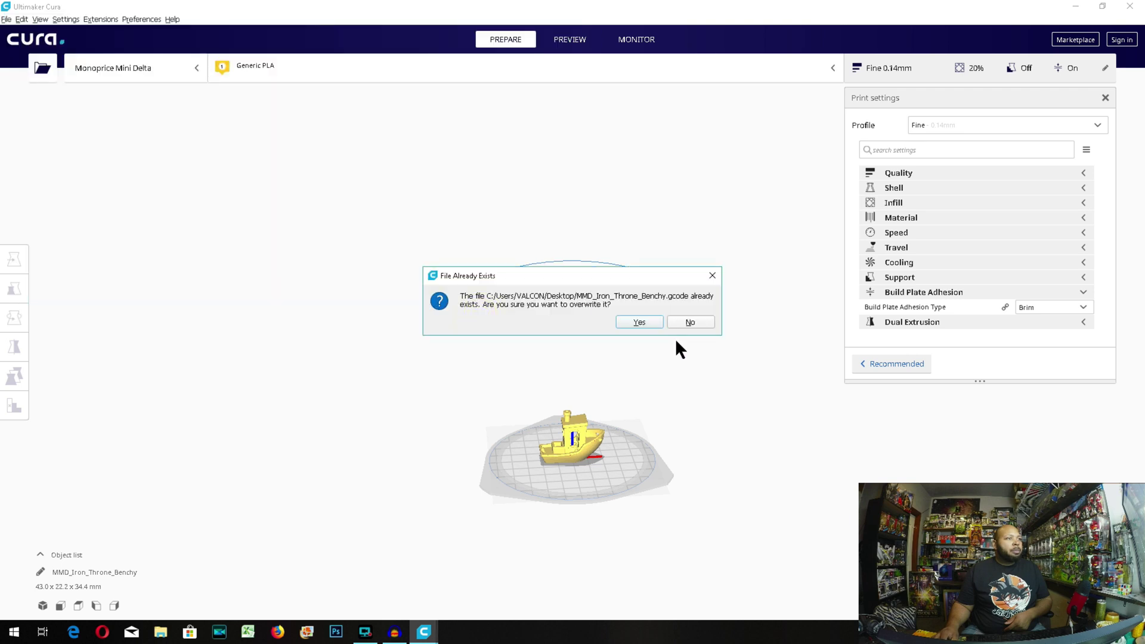
pyautogui.click(639, 322)
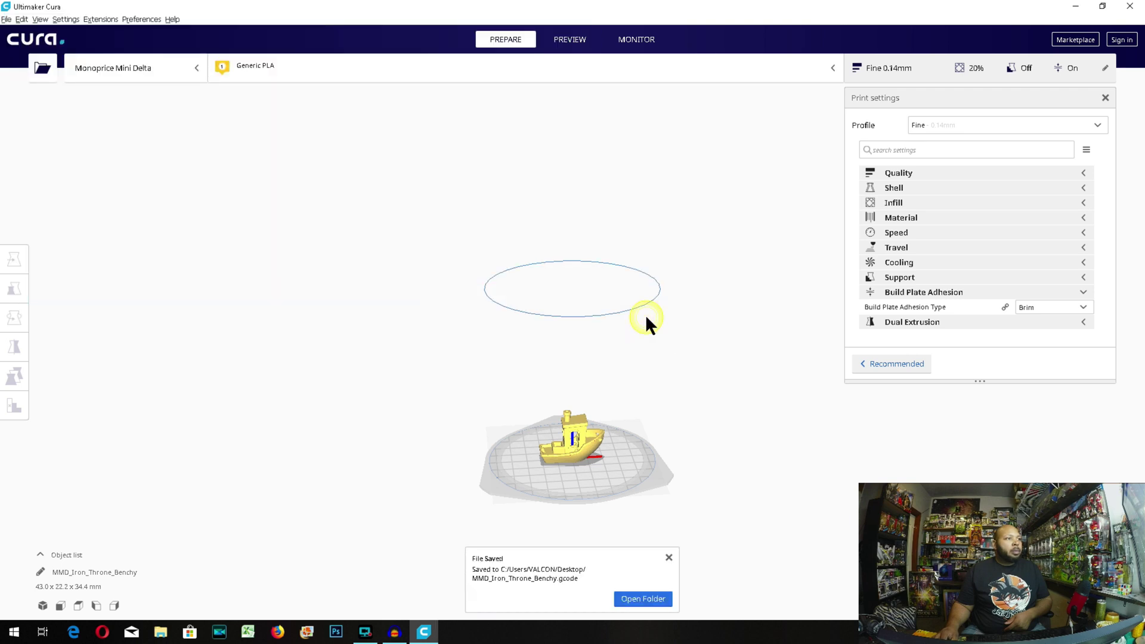
pyautogui.click(669, 558)
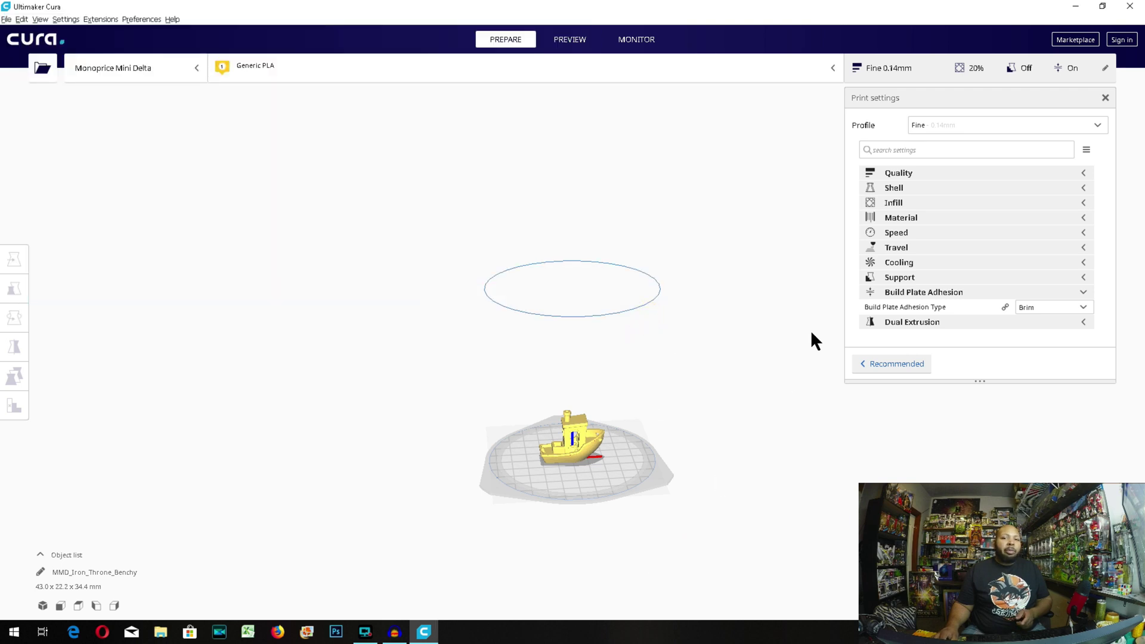